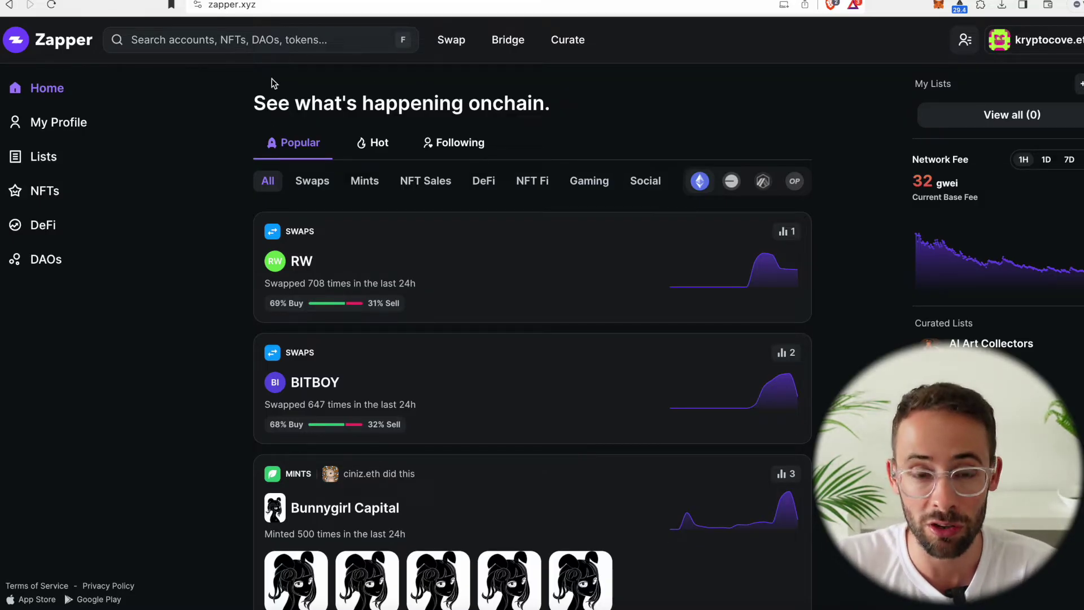
Open My Profile and scroll its Overview: $87.39 net worth, 6 tokens, NFTs and recent activity
click(63, 132)
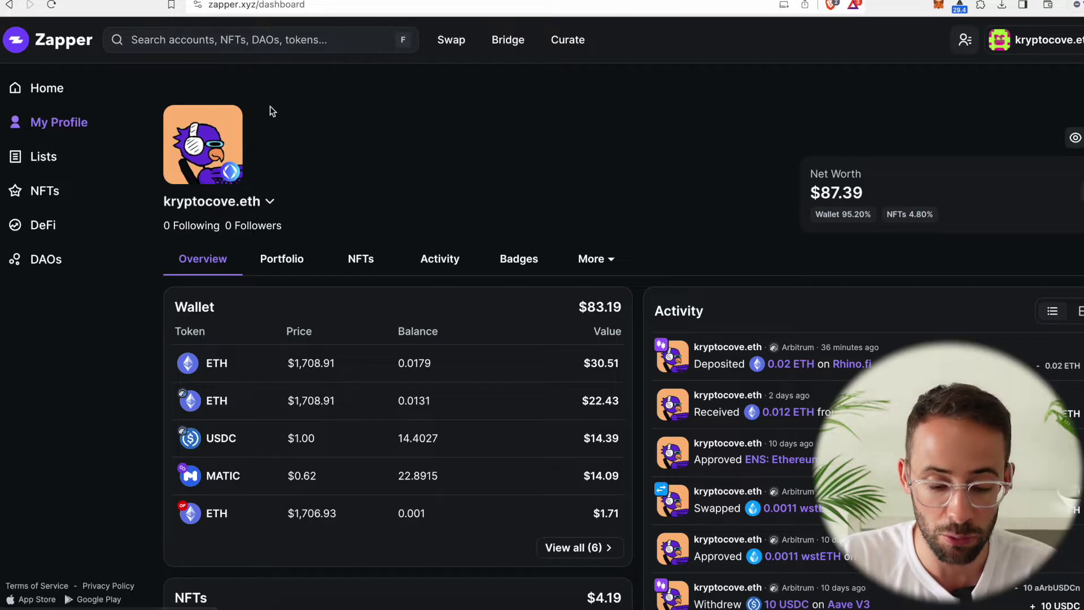
scroll(283, 198, down, 2)
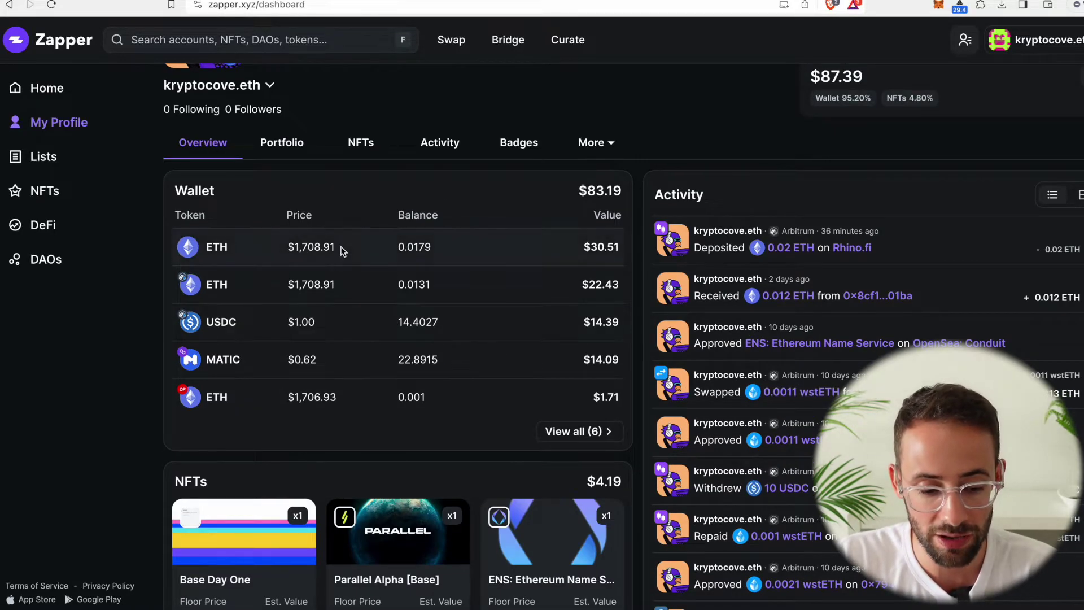
scroll(343, 249, up, 1)
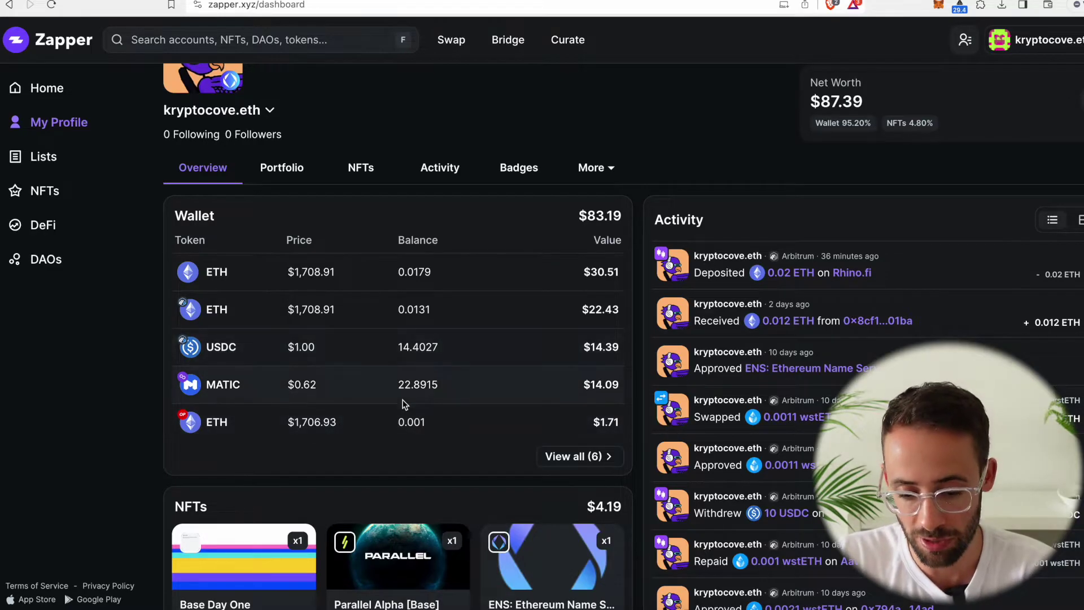
scroll(440, 400, up, 2)
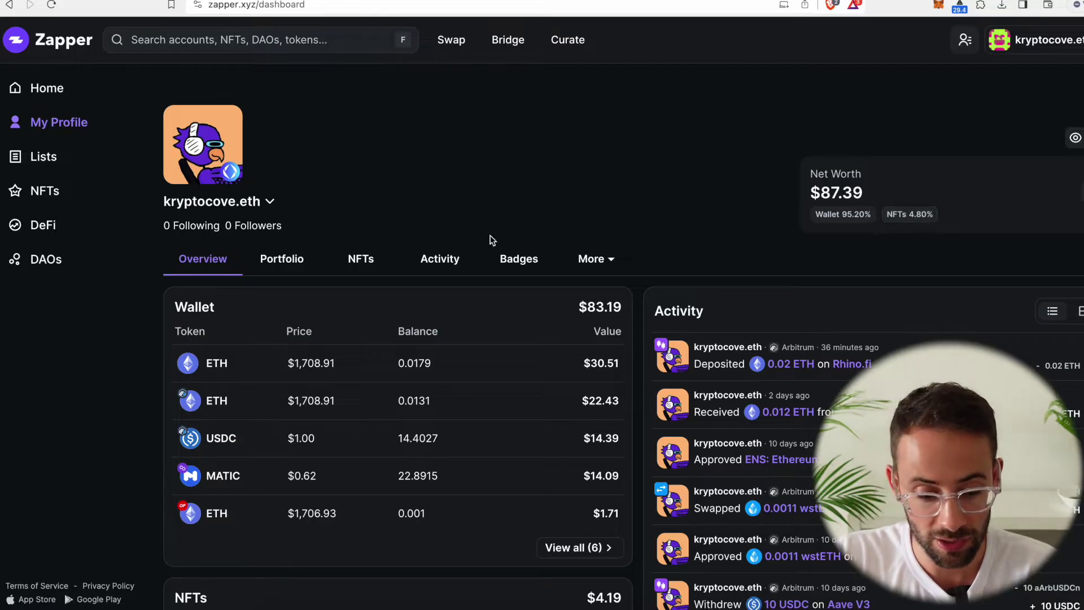
scroll(809, 178, down, 2)
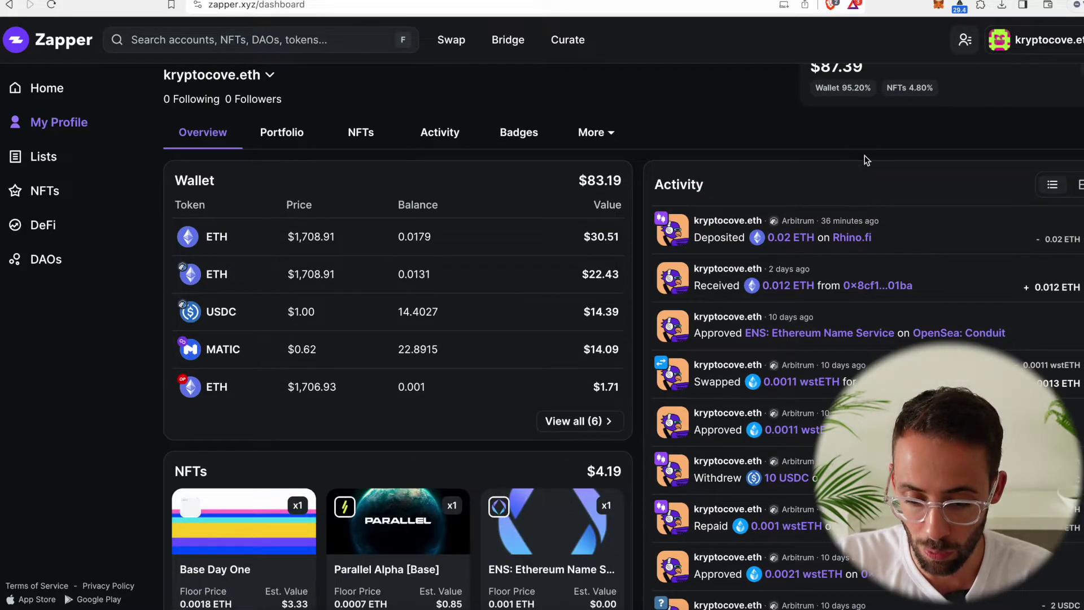
scroll(879, 282, down, 1)
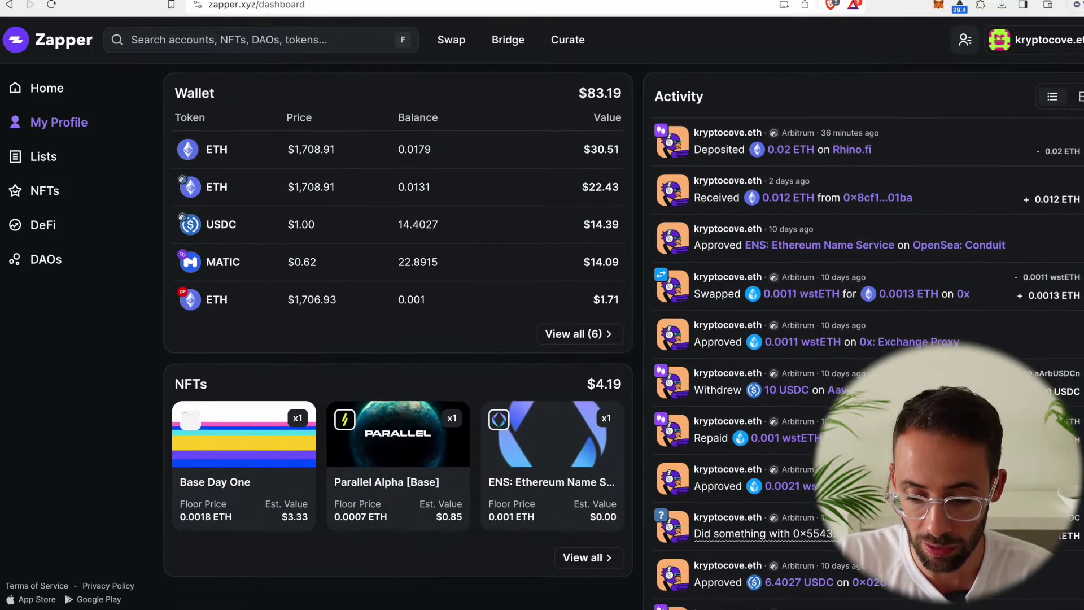
scroll(315, 177, up, 3)
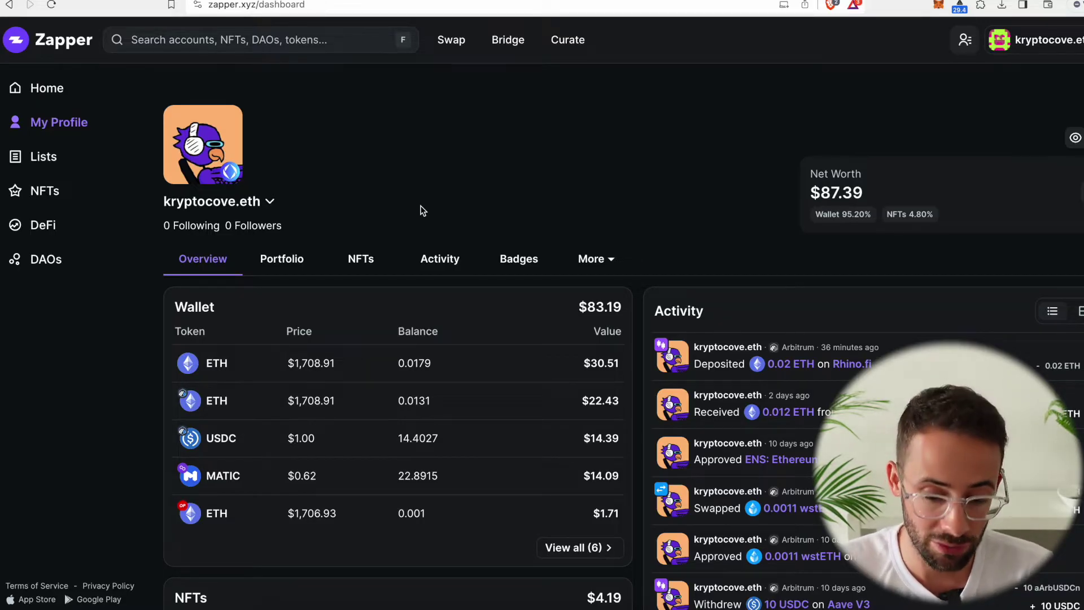
Open the profile's Portfolio tab and scroll through its holdings breakdown
click(282, 260)
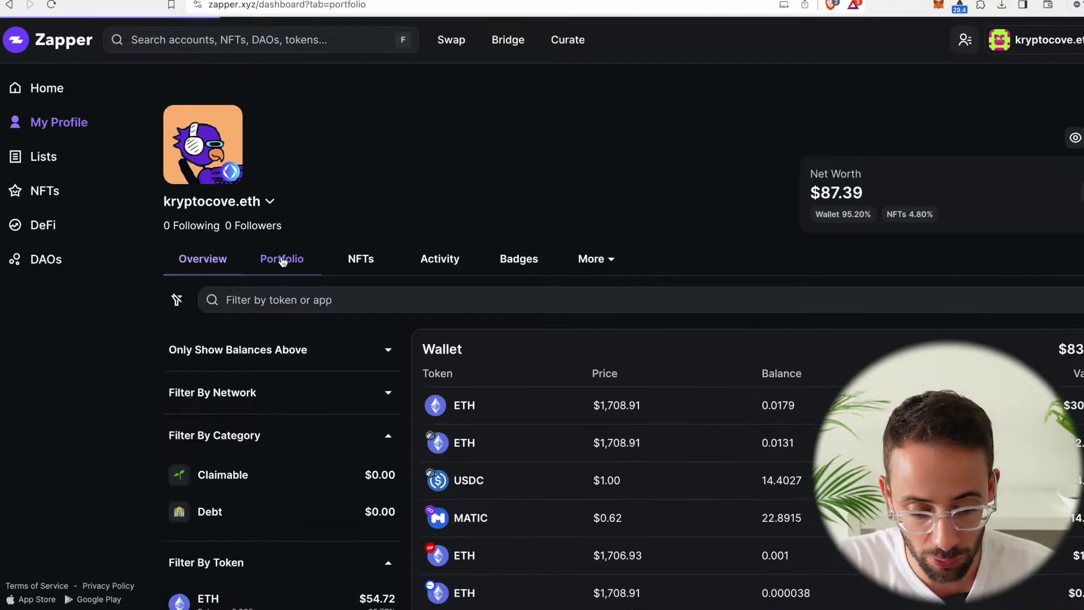
scroll(490, 265, down, 2)
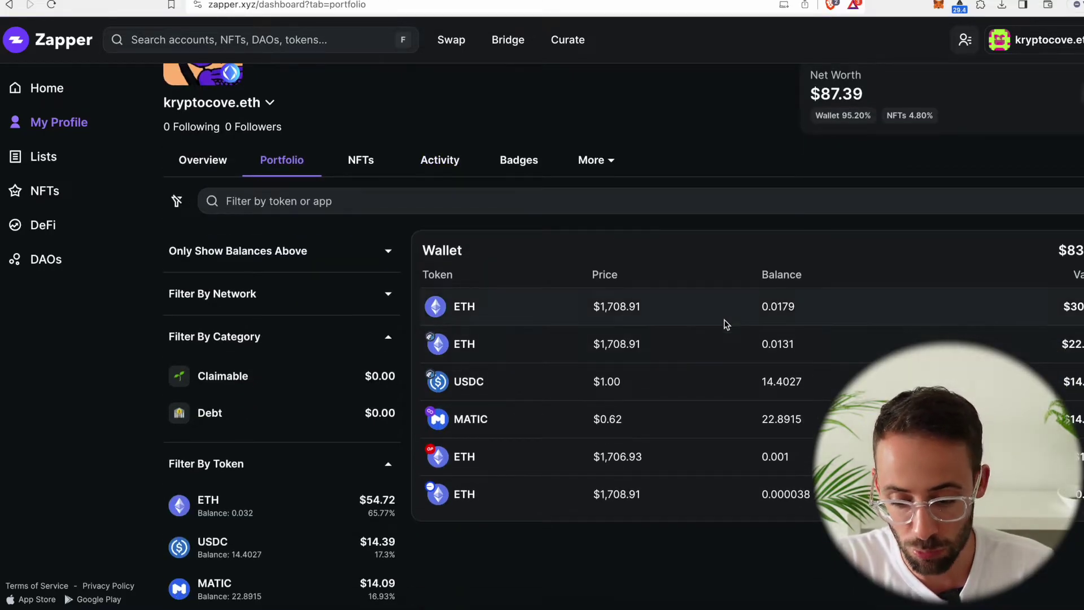
scroll(700, 345, down, 1)
scroll(565, 423, up, 1)
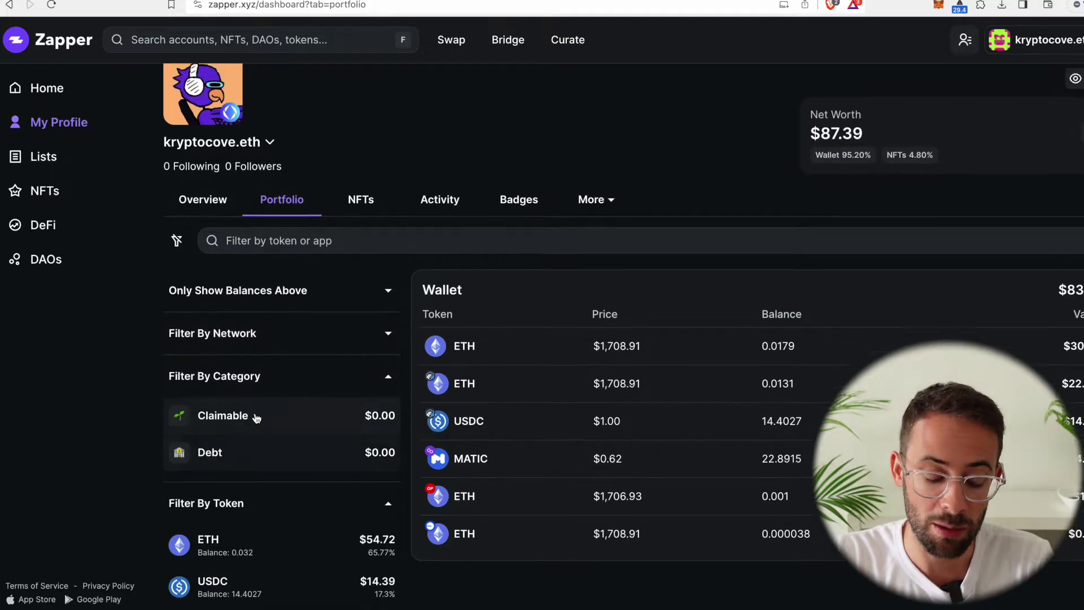
scroll(259, 417, down, 2)
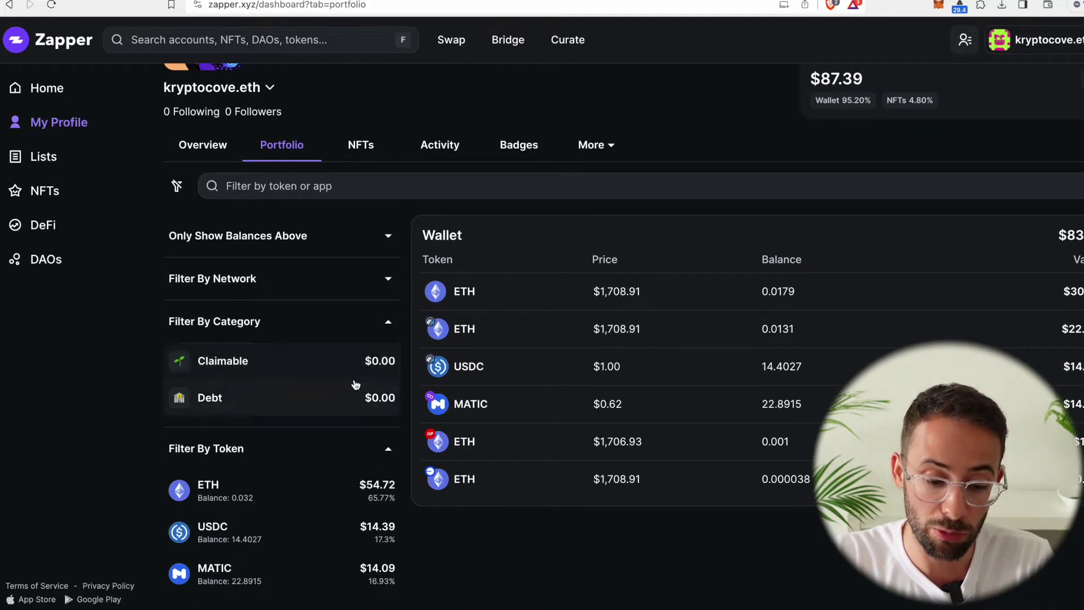
Filter holdings to Claimable, then to Debt (no holdings), and switch to the NFTs tab
click(323, 368)
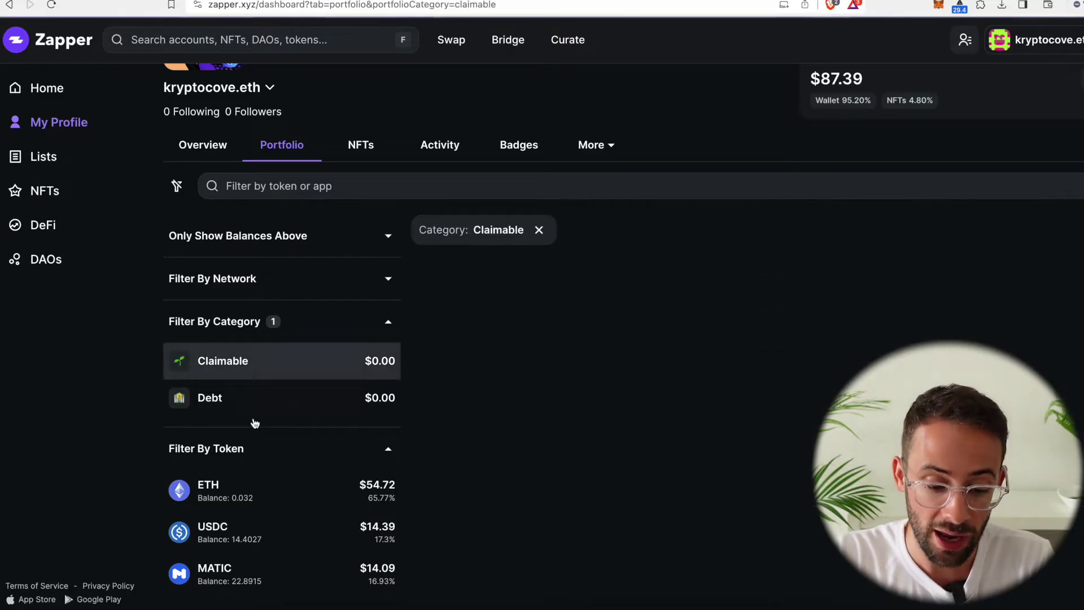
click(262, 408)
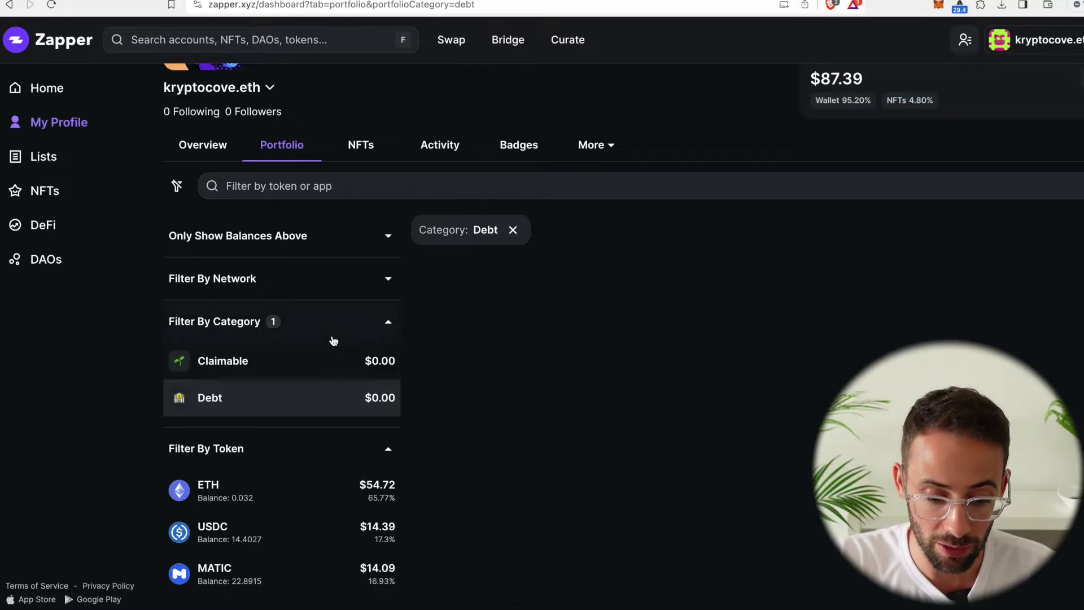
scroll(292, 380, up, 2)
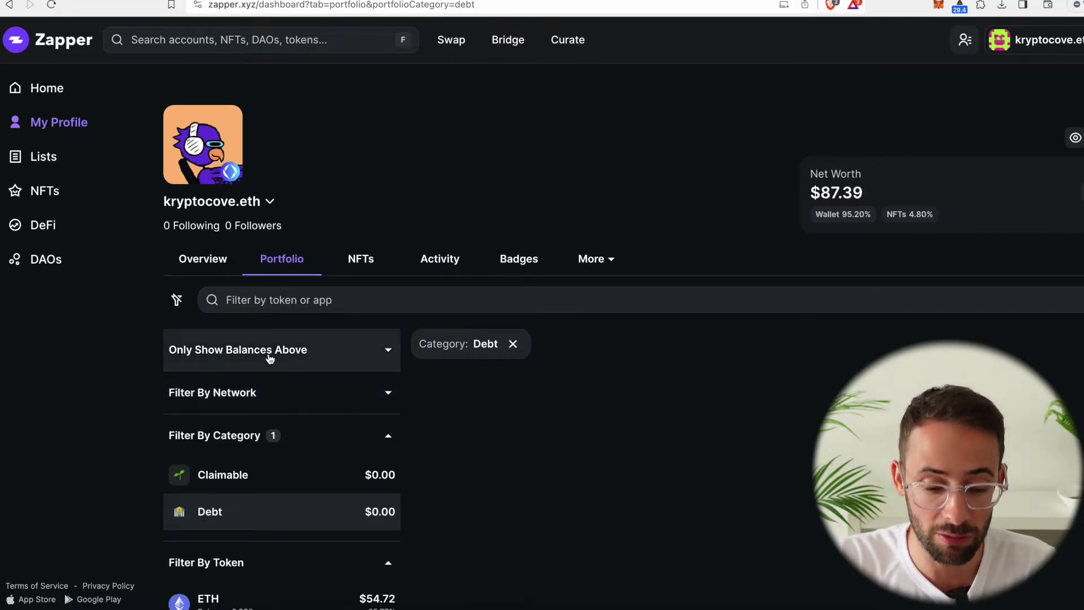
click(367, 260)
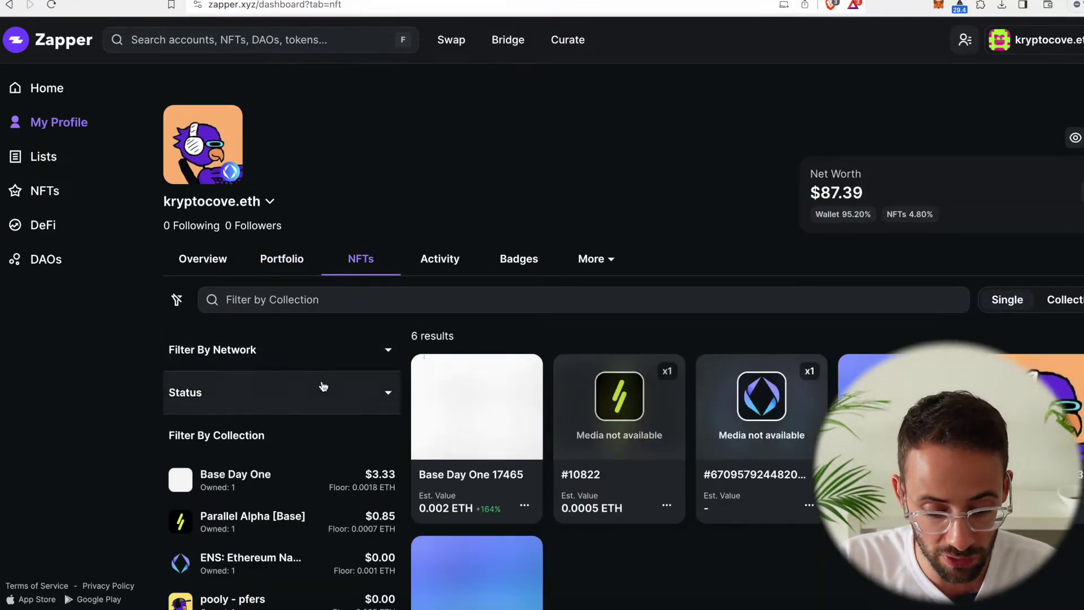
Browse the wallet's six NFTs, including Base Day One, then view its transaction activity
scroll(327, 384, down, 2)
scroll(565, 494, up, 1)
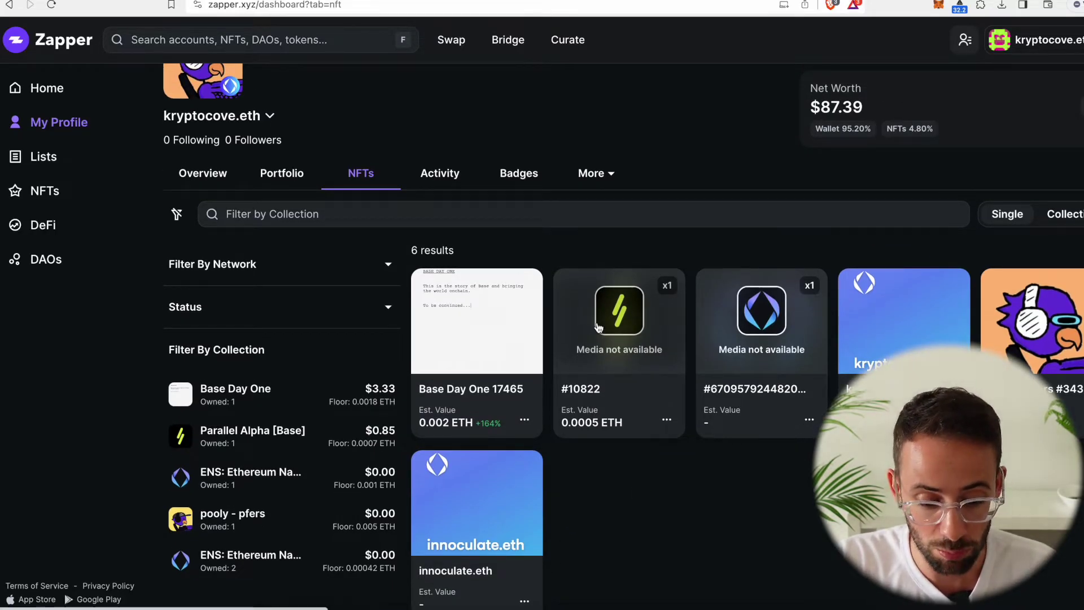
click(440, 172)
scroll(277, 356, down, 3)
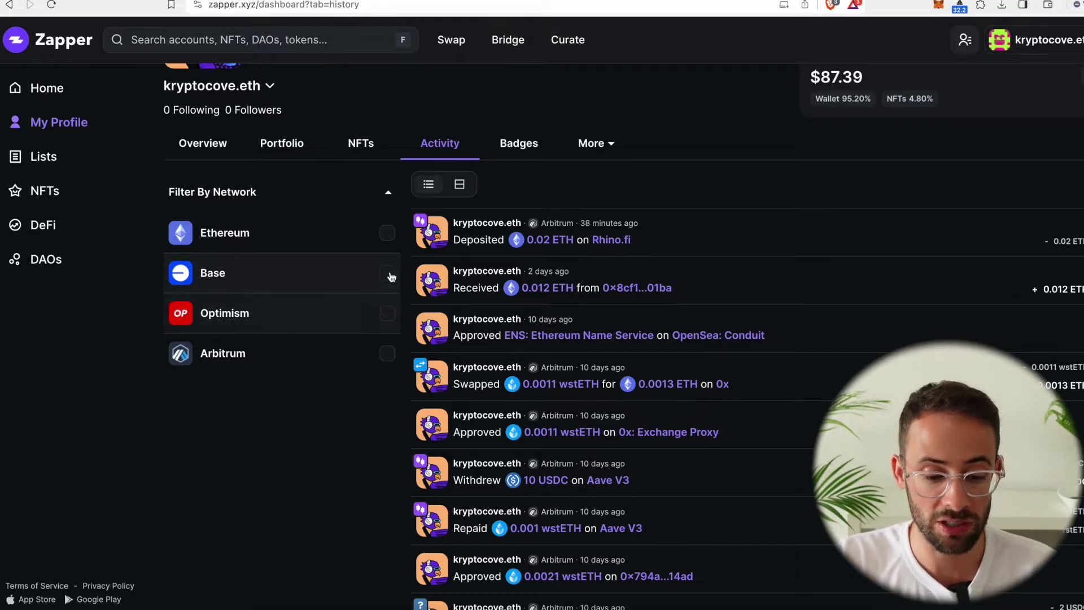
Show only Arbitrum-network activity, then go to the Swap on Ethereum page
click(387, 358)
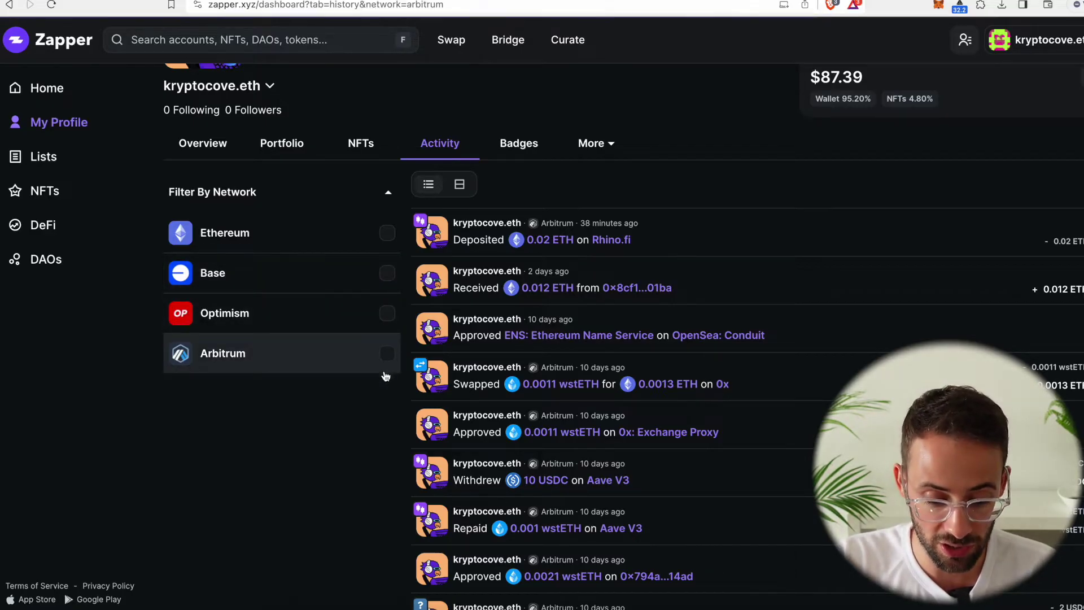
scroll(625, 414, up, 1)
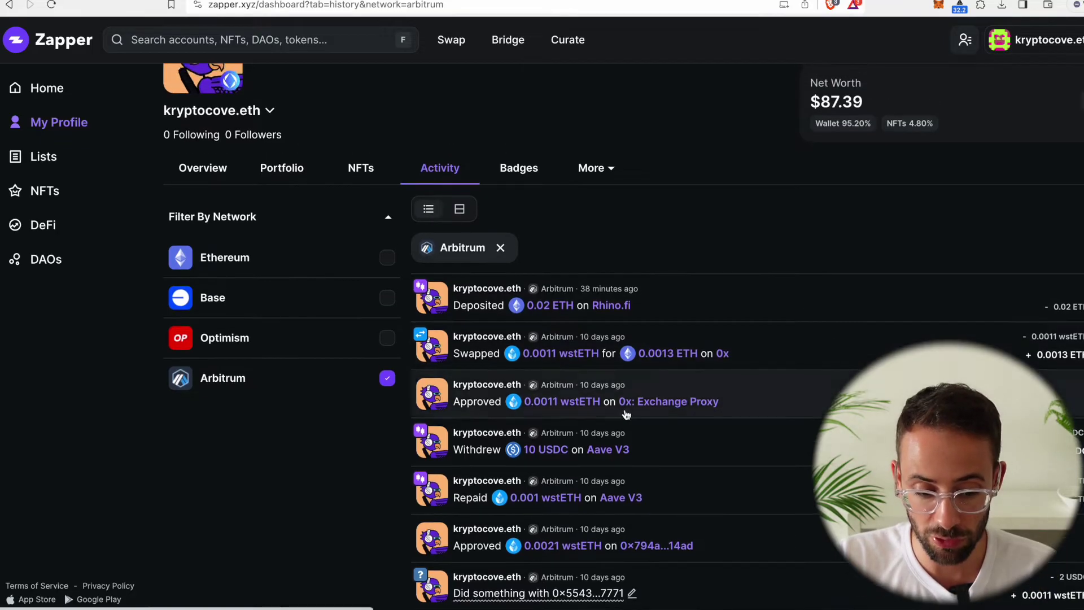
scroll(243, 226, down, 1)
scroll(443, 411, down, 1)
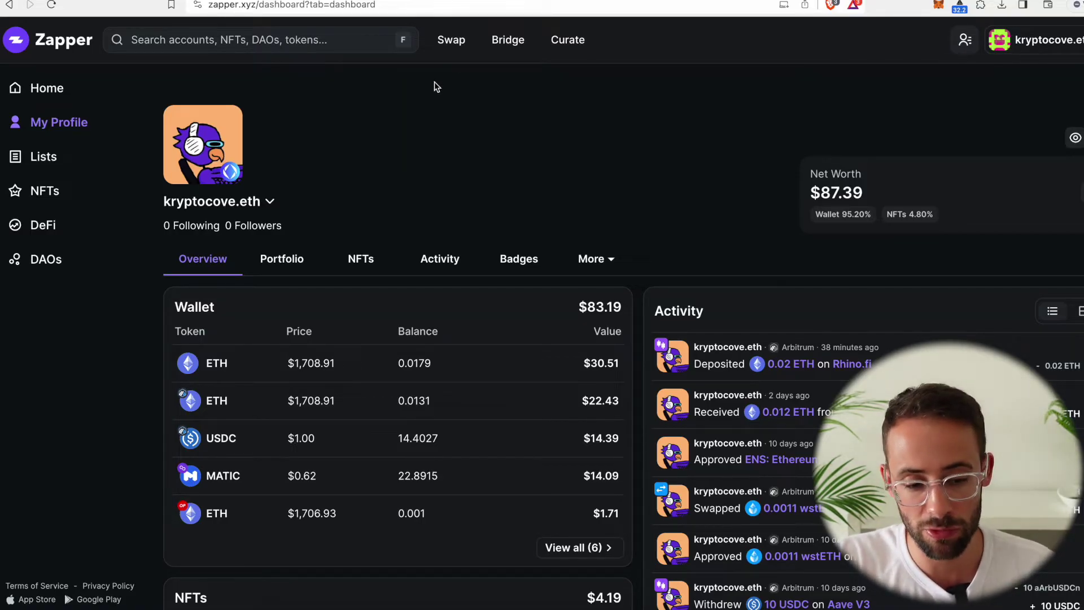
click(452, 40)
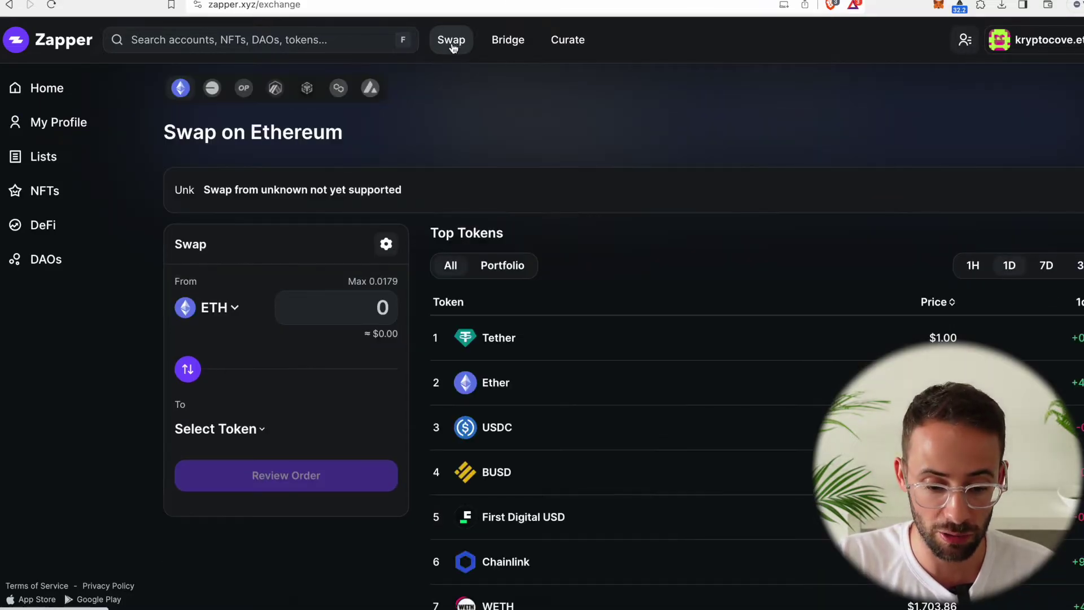
Select the swap amount field and open the receive-token list, closing it without choosing a token
scroll(417, 247, down, 1)
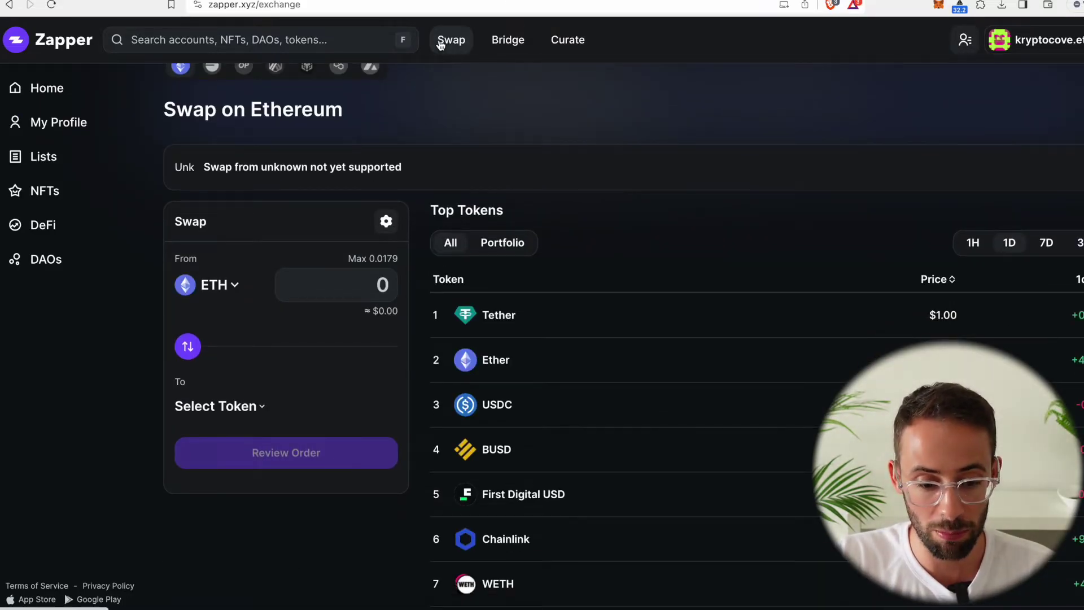
click(278, 293)
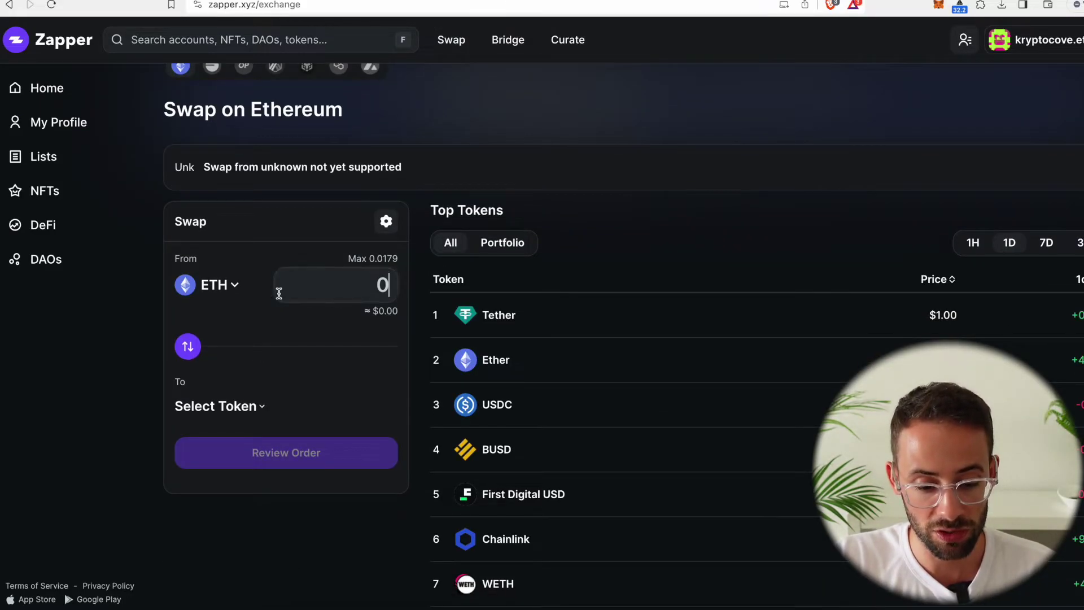
click(228, 407)
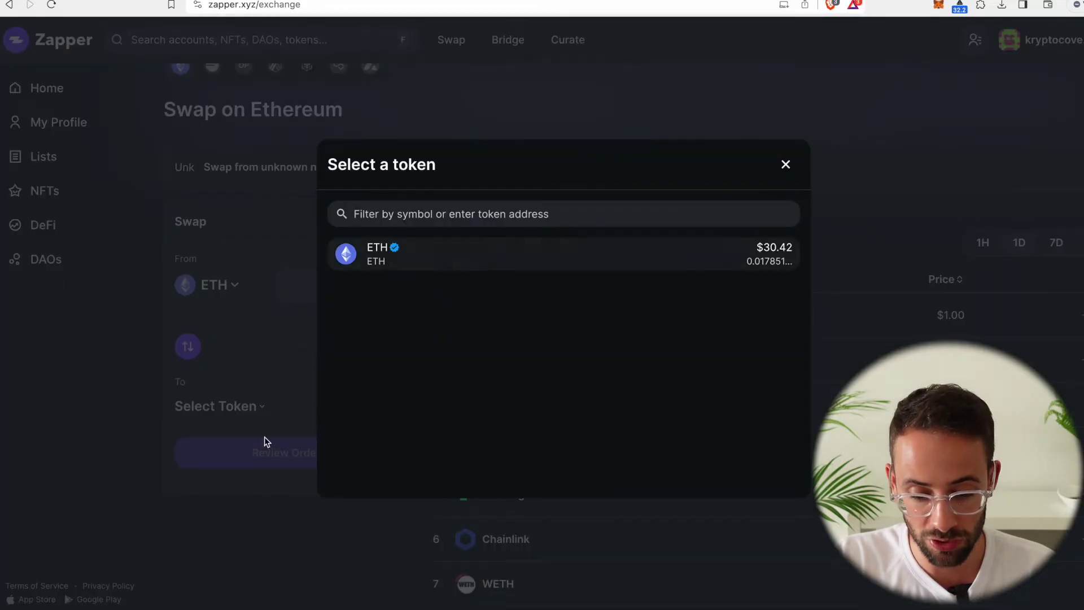
click(234, 536)
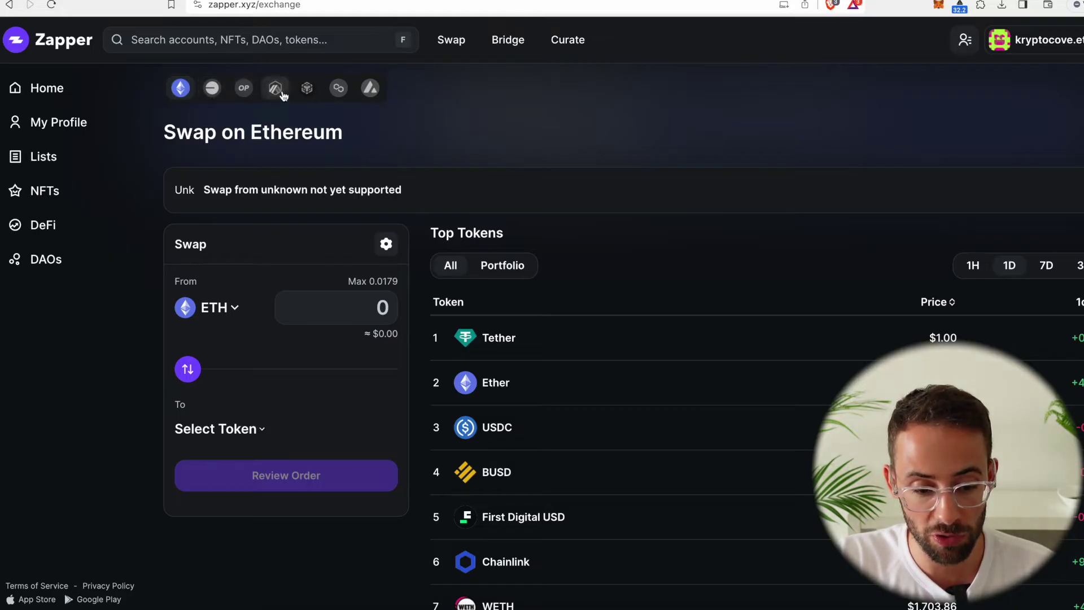
Switch the swap network through BSC and Polygon to Avalanche, then scroll Avalanche's Top Tokens
click(308, 90)
click(339, 90)
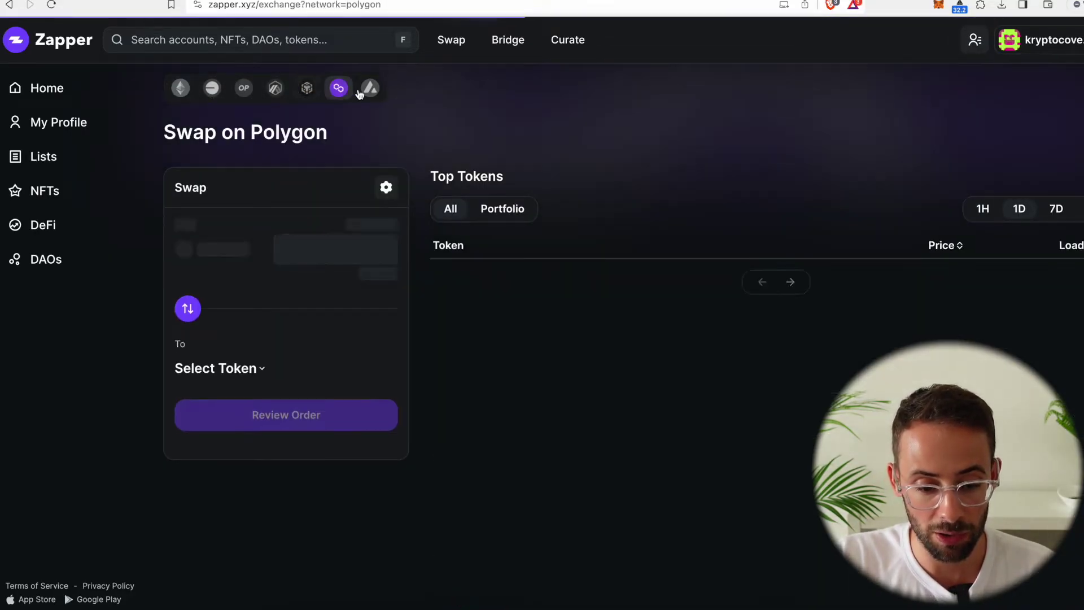
click(370, 89)
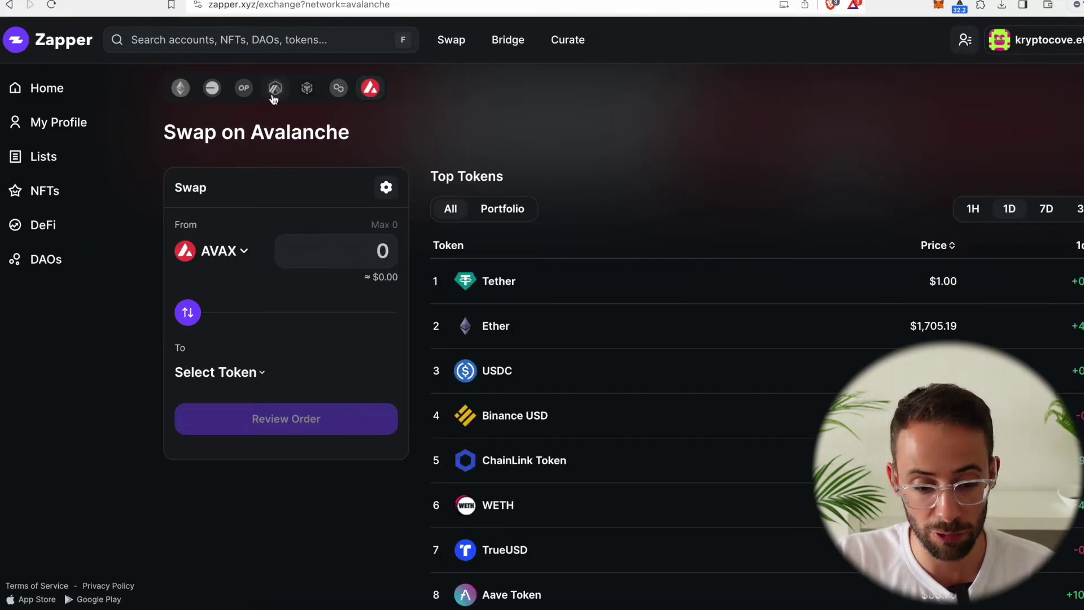
scroll(868, 307, down, 2)
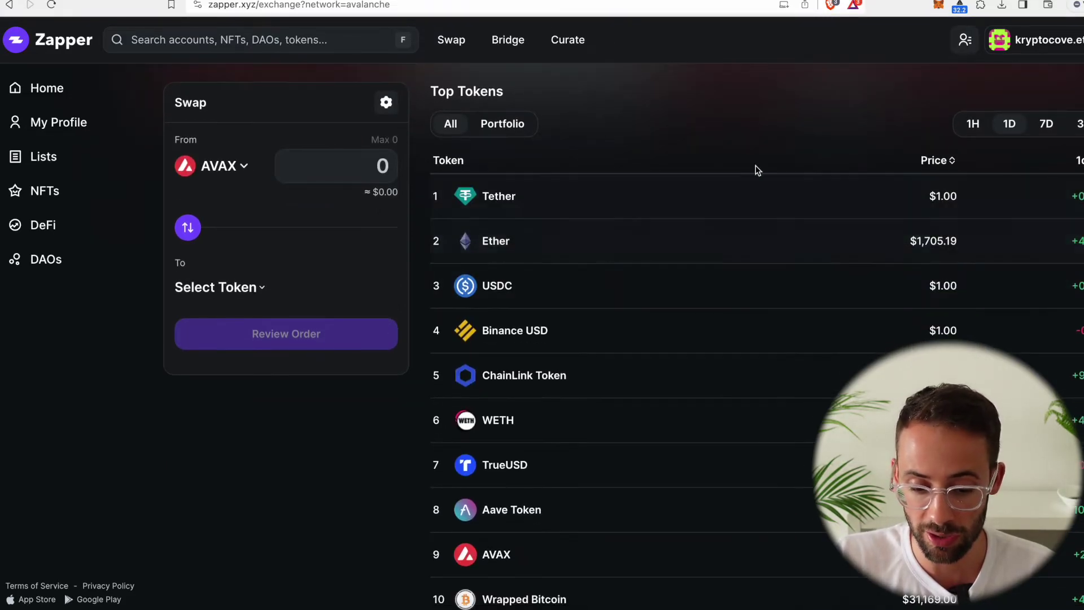
scroll(685, 199, down, 2)
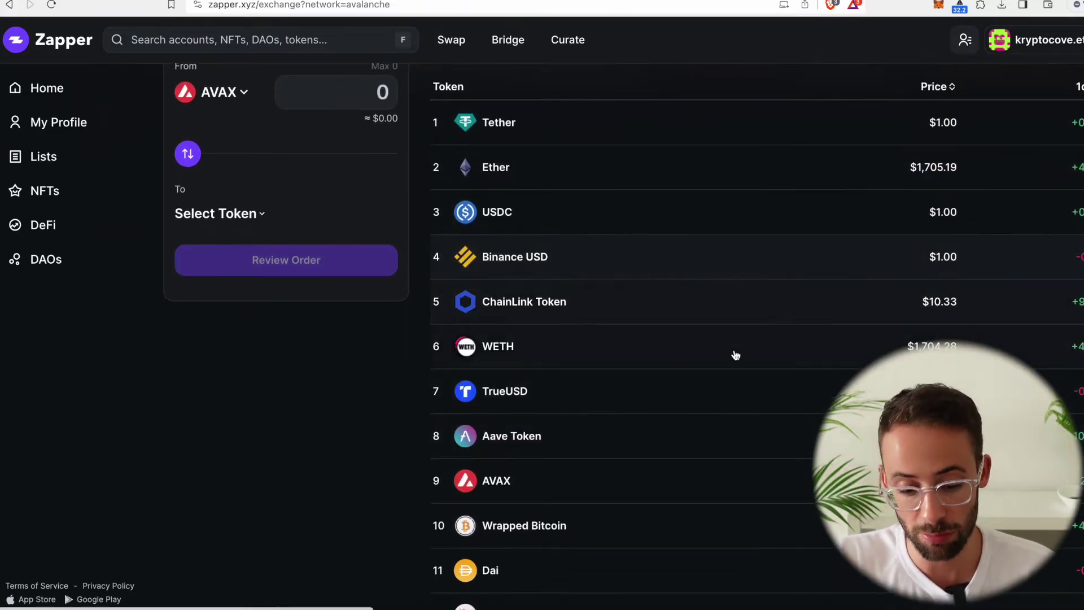
scroll(731, 352, down, 2)
scroll(731, 351, down, 2)
scroll(710, 353, up, 8)
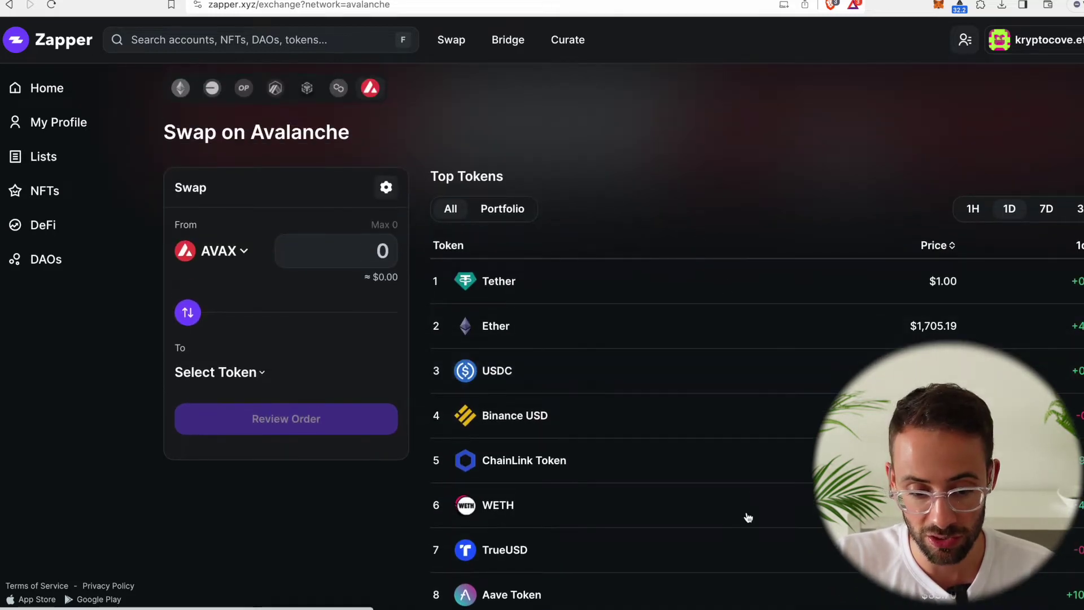
On Bridge Tokens, transfer from Arbitrum to Optimism, approving the wallet's network switch
click(508, 41)
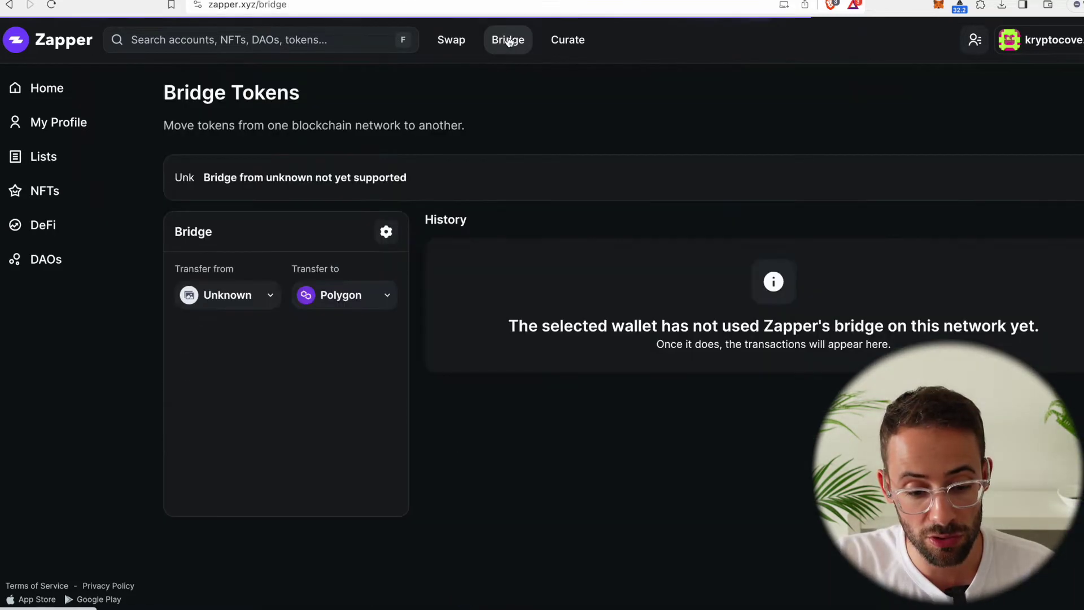
click(264, 302)
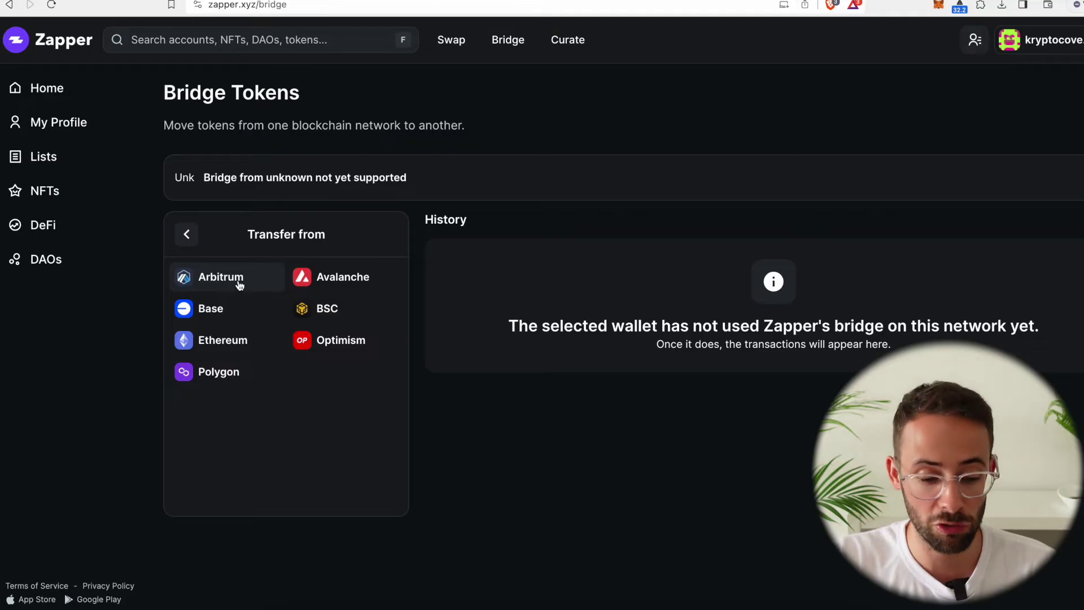
click(237, 280)
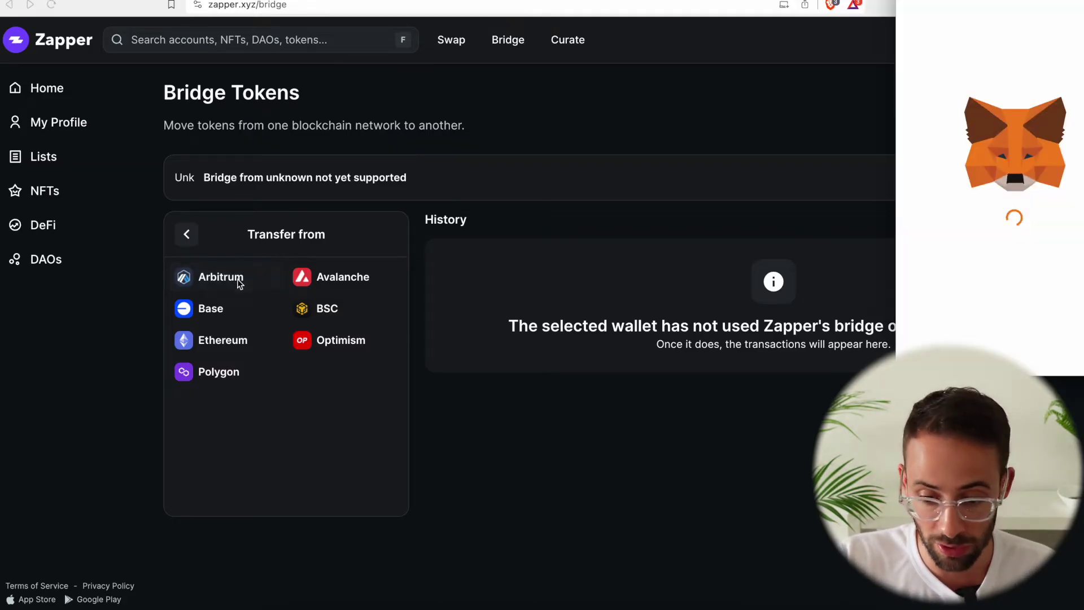
click(1061, 351)
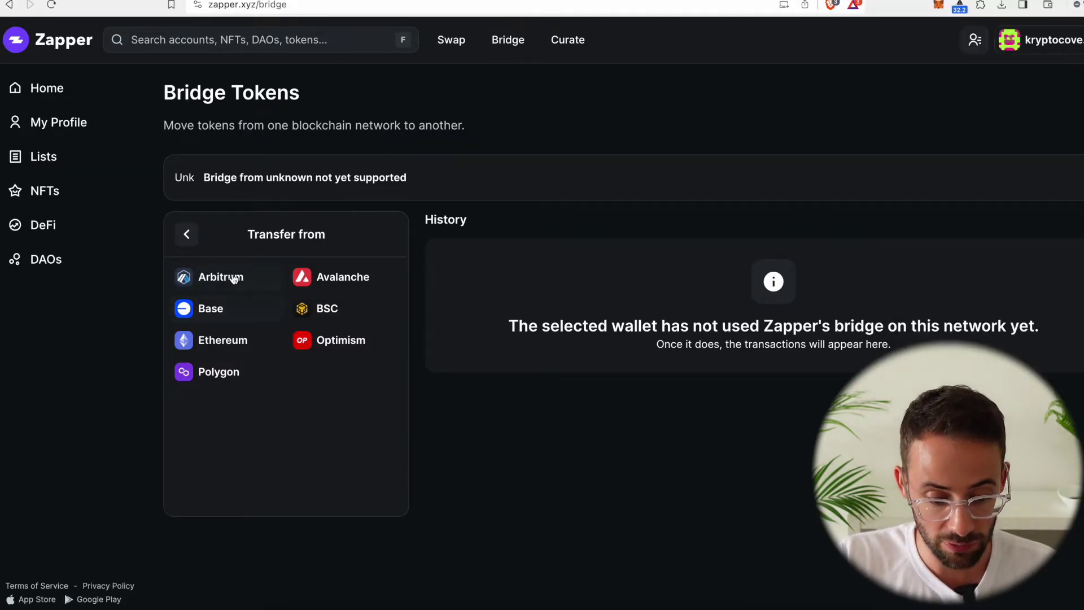
click(365, 233)
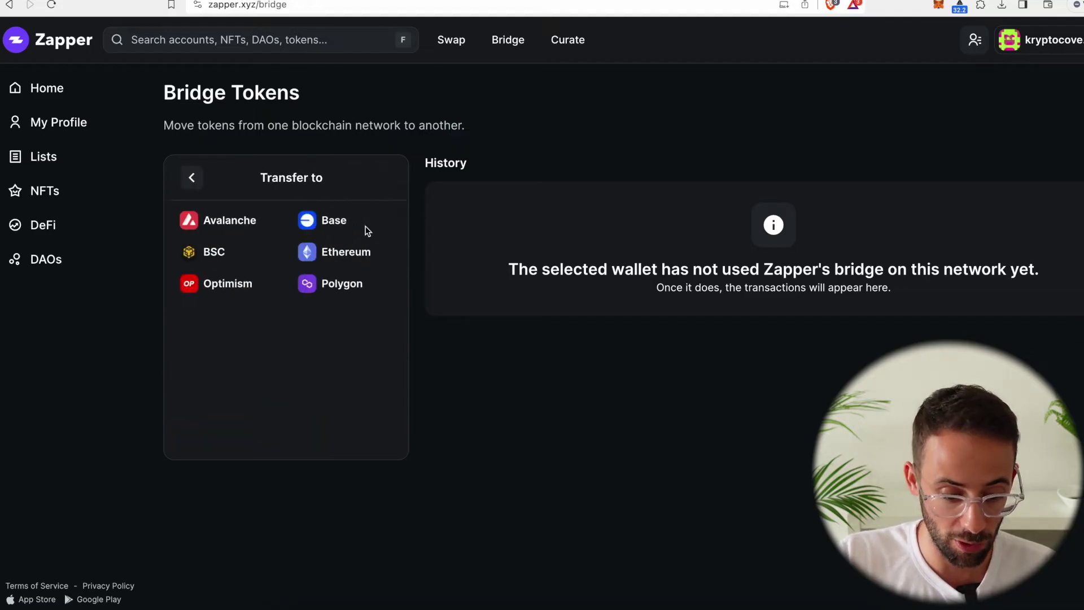
click(233, 284)
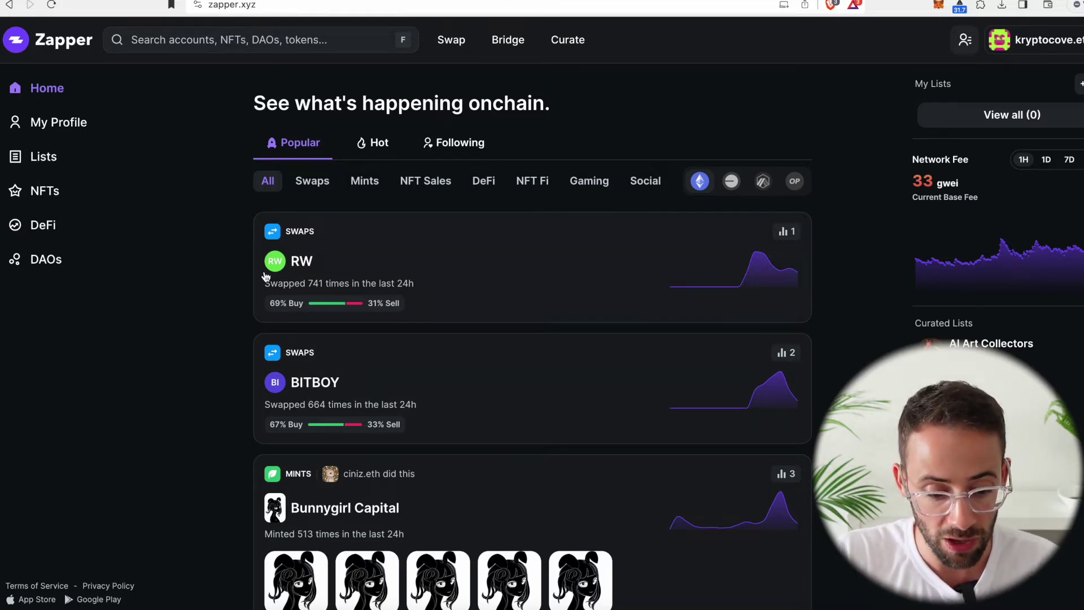
Scroll down the Popular onchain activity feed and back up to the RW swaps
scroll(299, 271, down, 1)
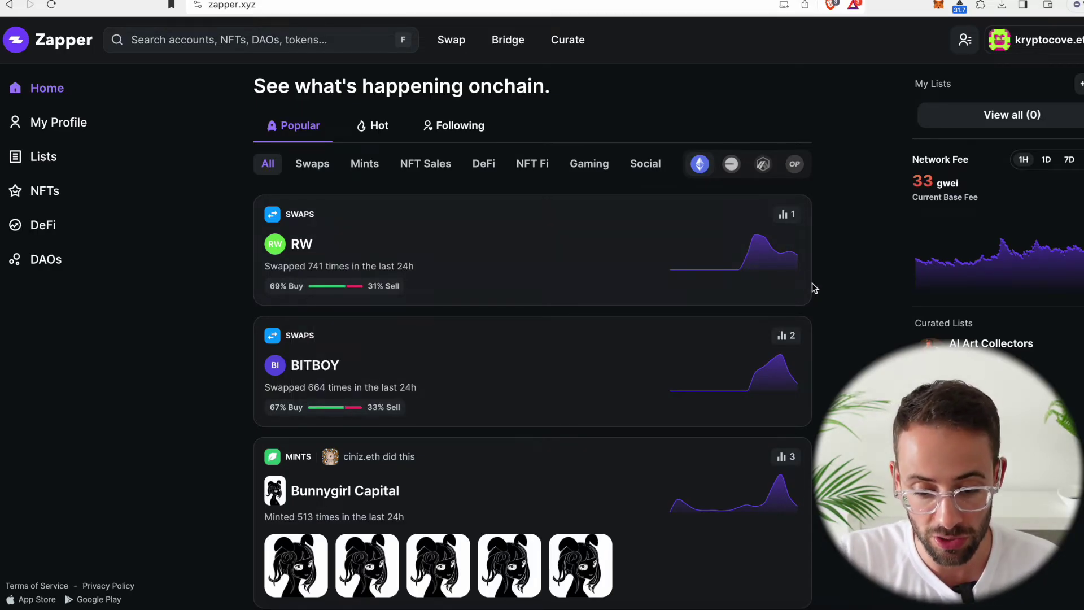
scroll(502, 261, down, 5)
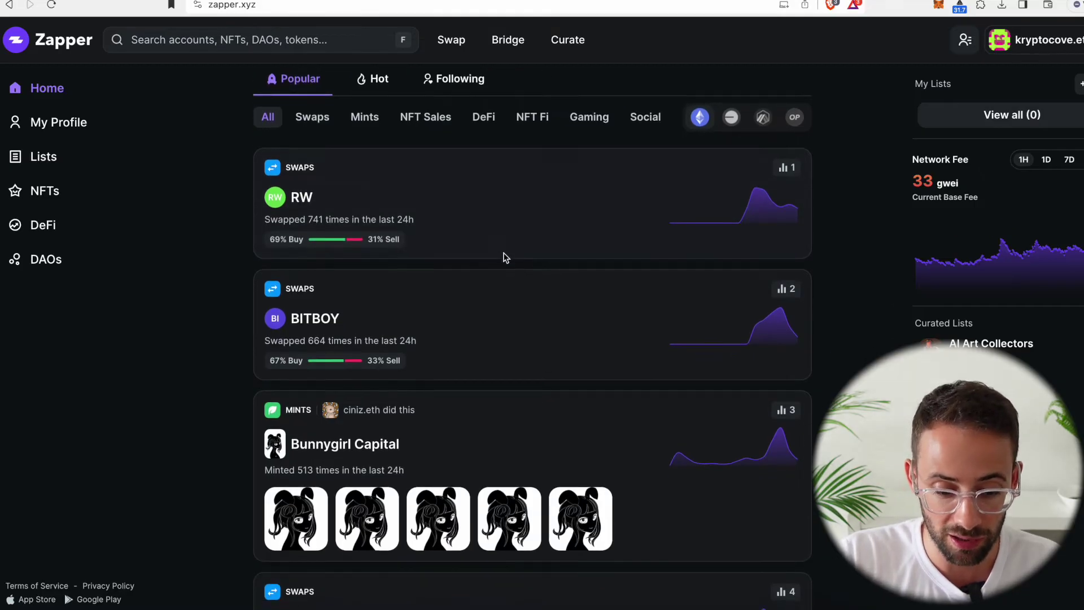
scroll(502, 339, down, 7)
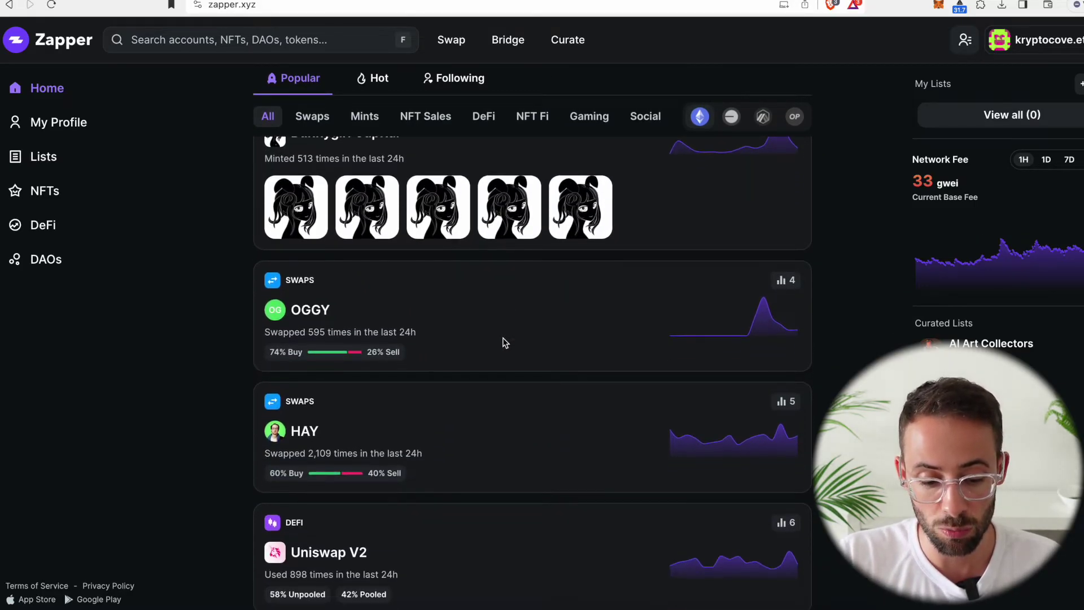
scroll(504, 339, down, 5)
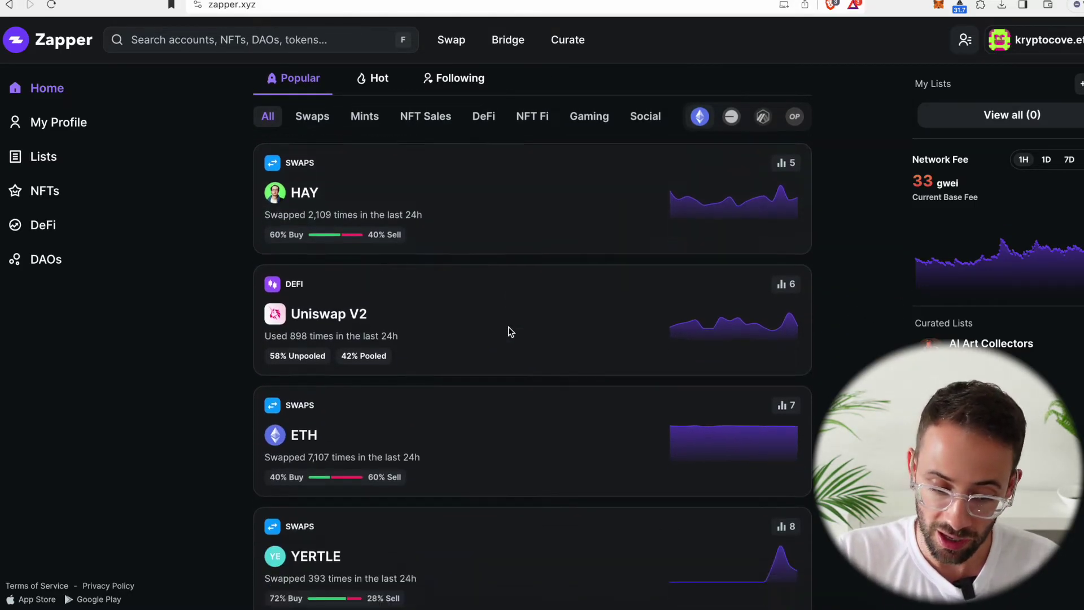
scroll(504, 333, down, 5)
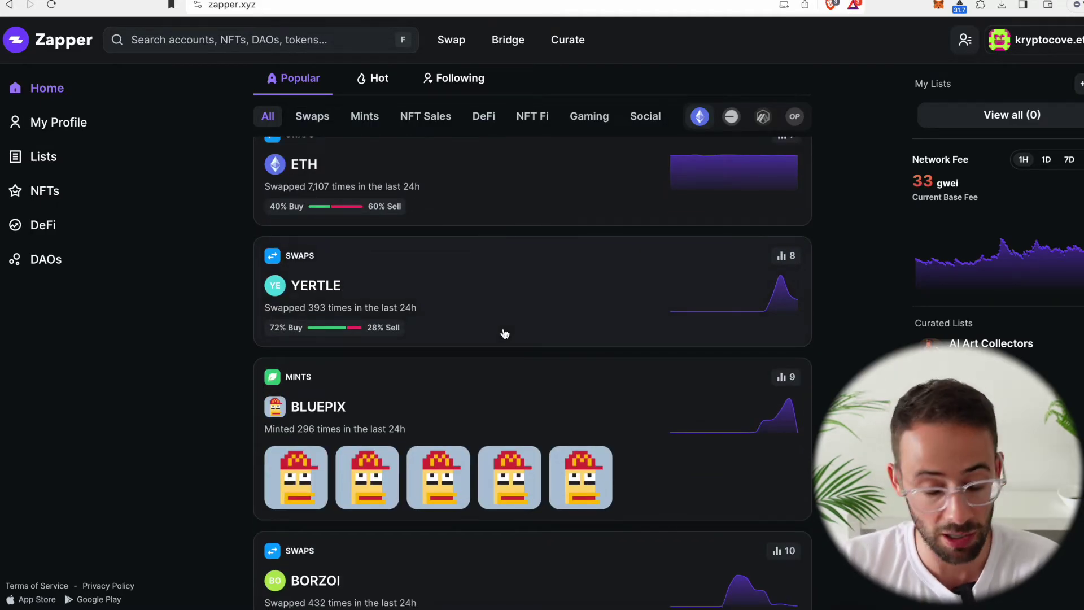
scroll(504, 333, up, 20)
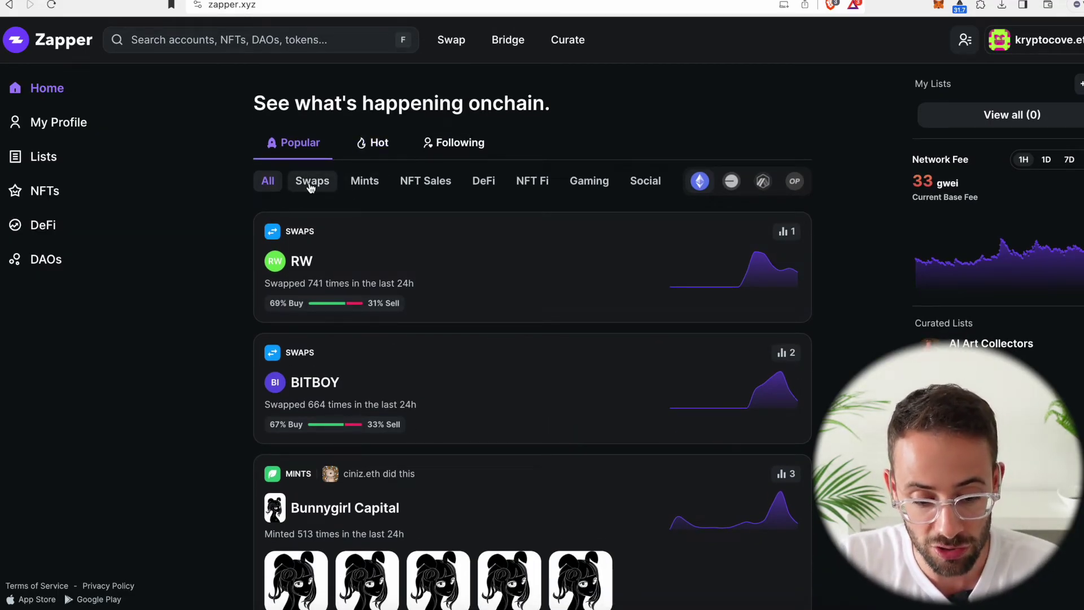
Cycle the feed through Swaps, Mints and NFT Sales filters, then open the empty Following view
click(311, 190)
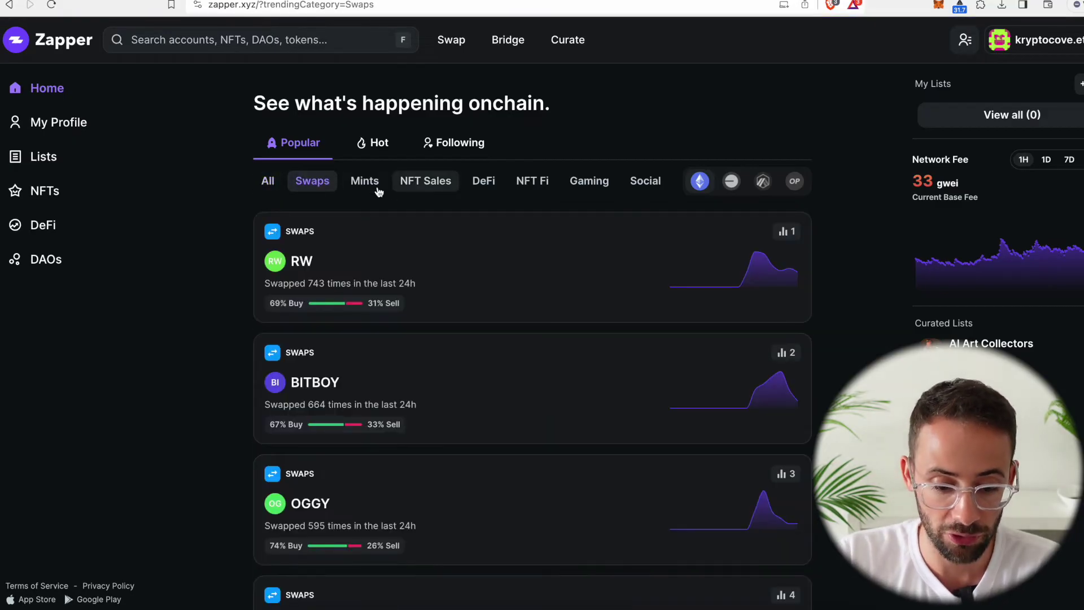
click(374, 190)
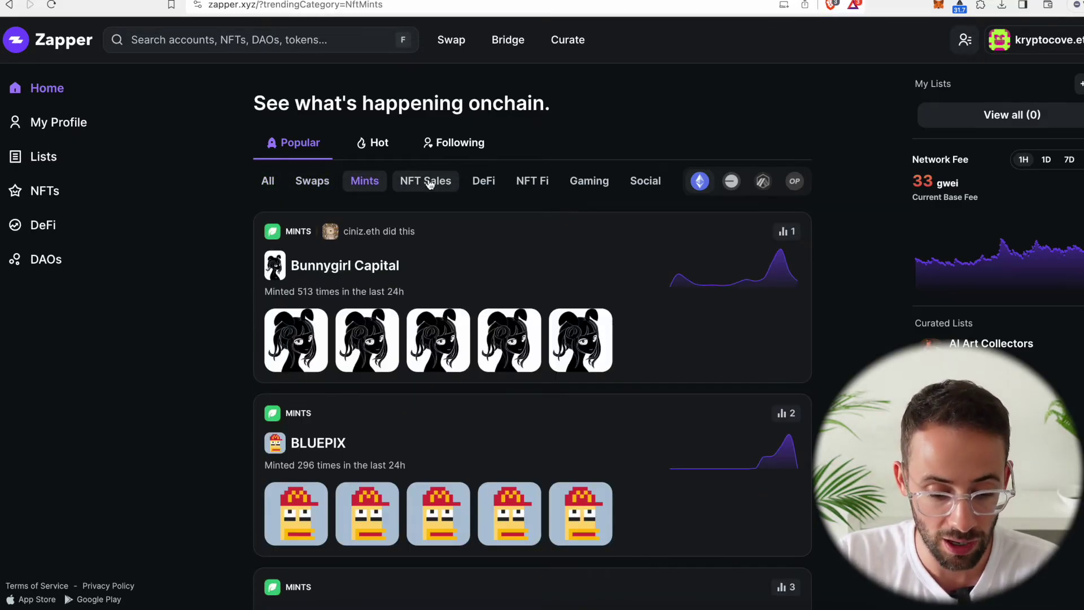
click(429, 185)
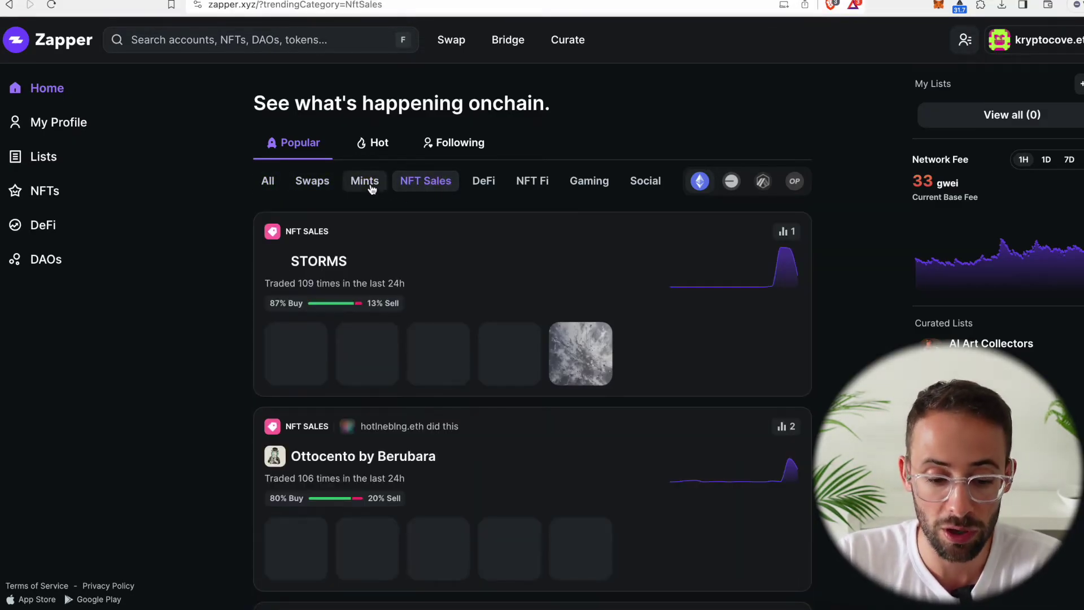
click(370, 188)
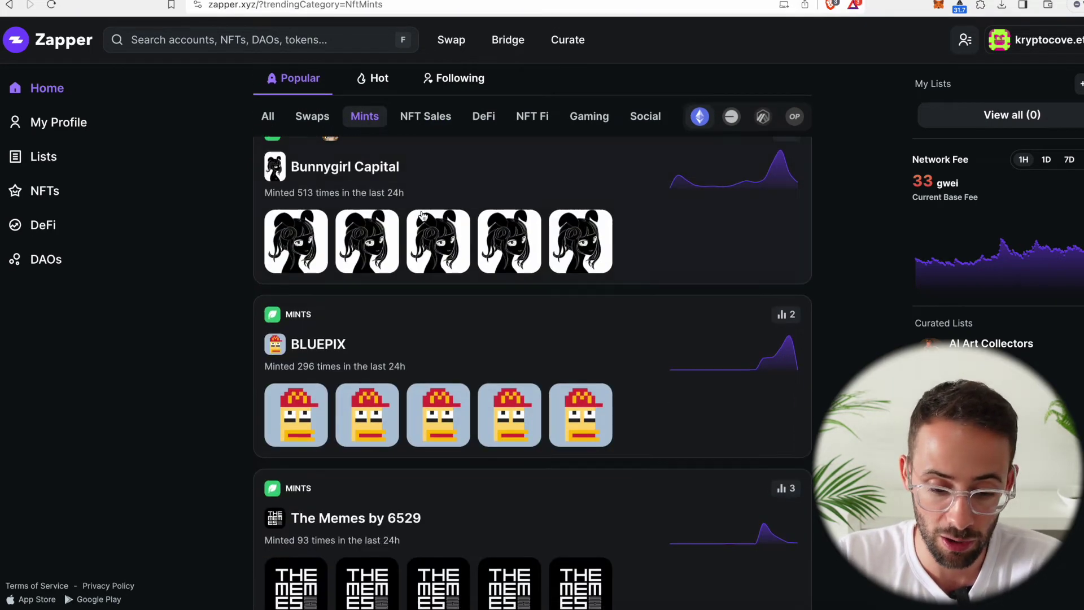
click(414, 191)
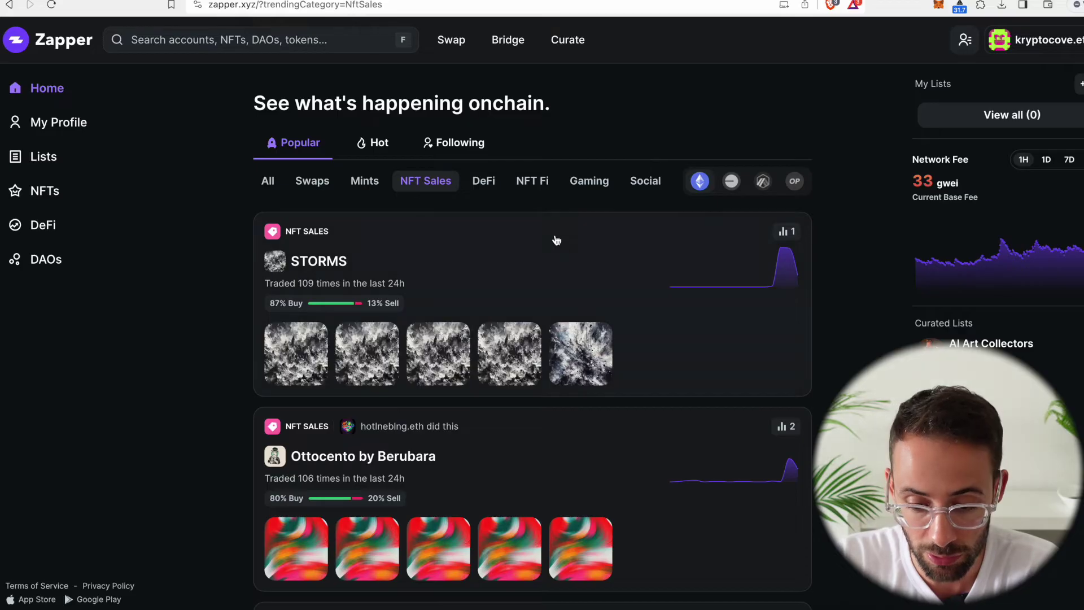
click(455, 143)
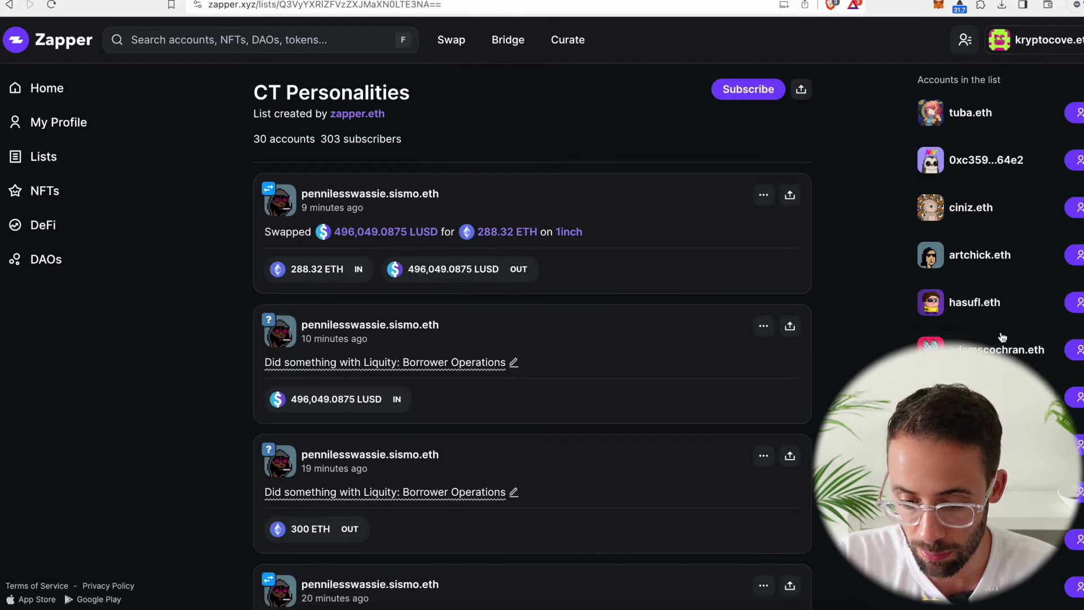
Follow an account in the CT Personalities list and approve the wallet sign-in signature
scroll(997, 316, down, 2)
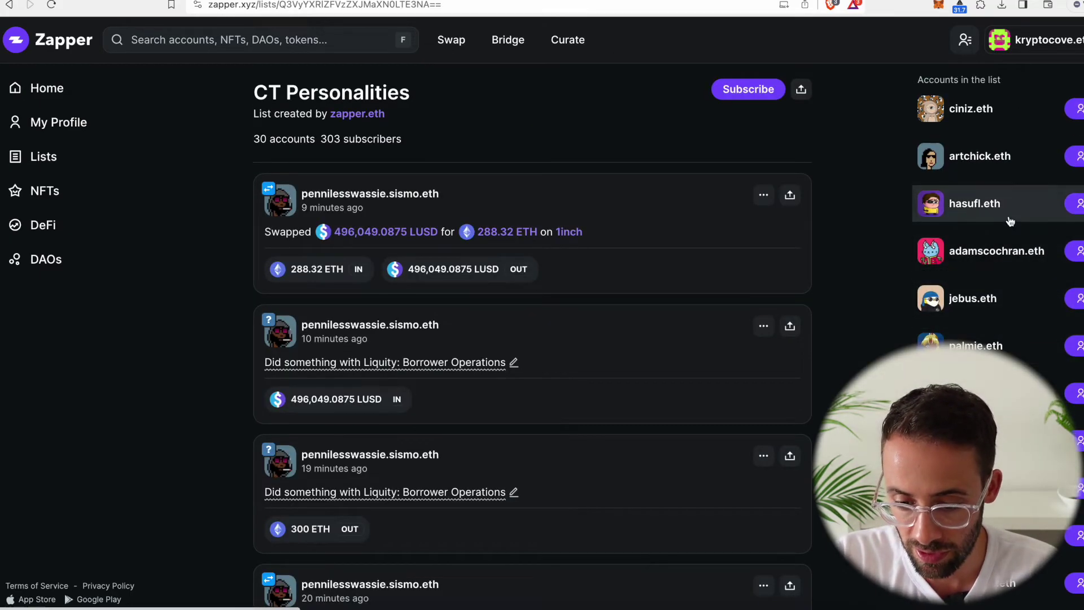
scroll(1007, 215, up, 2)
click(1075, 303)
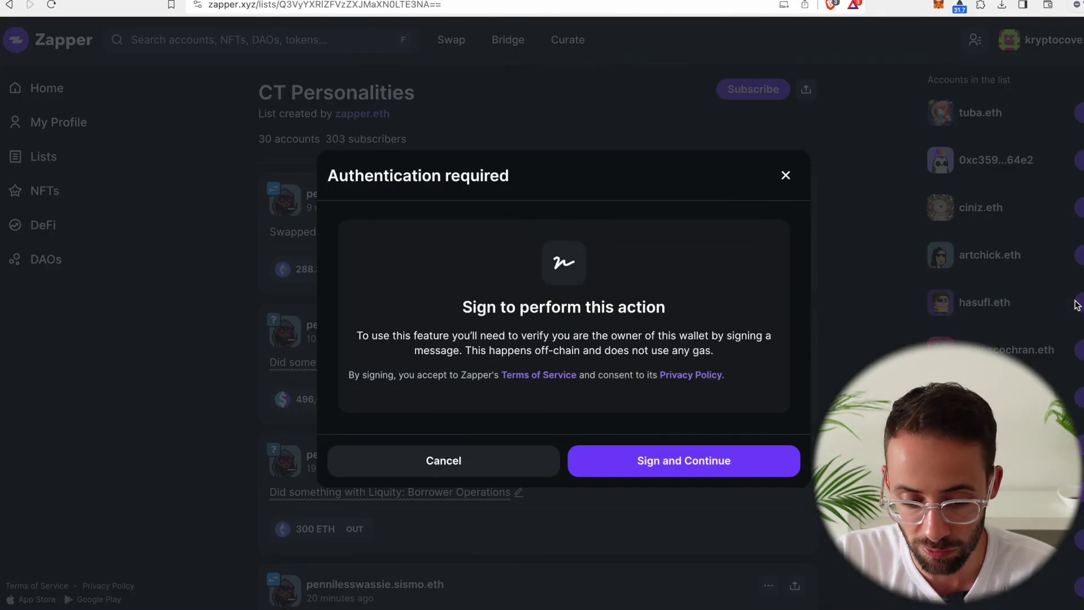
click(697, 460)
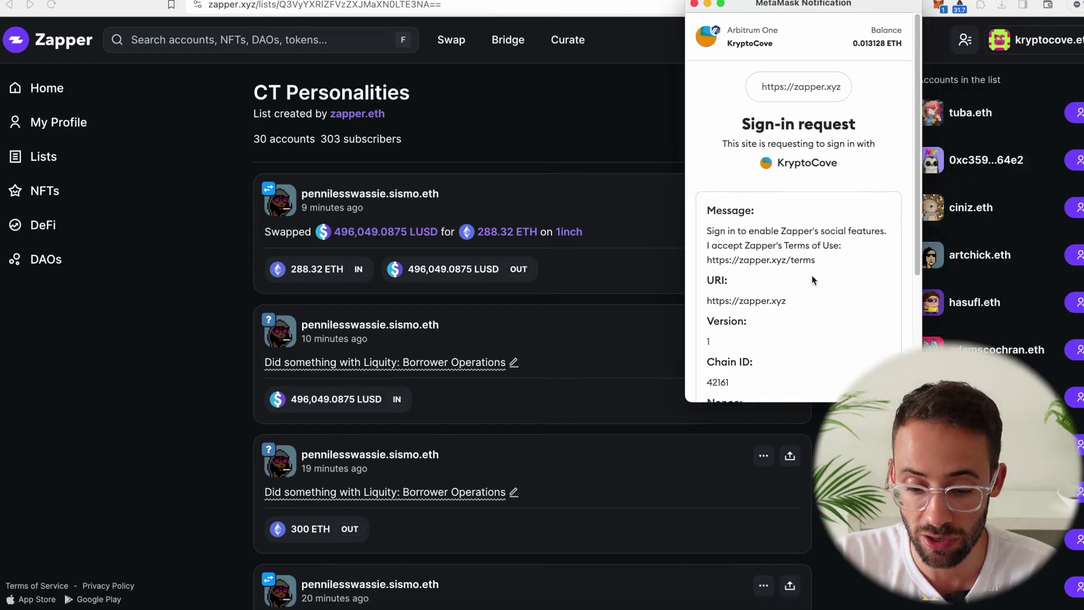
scroll(812, 279, down, 3)
click(853, 377)
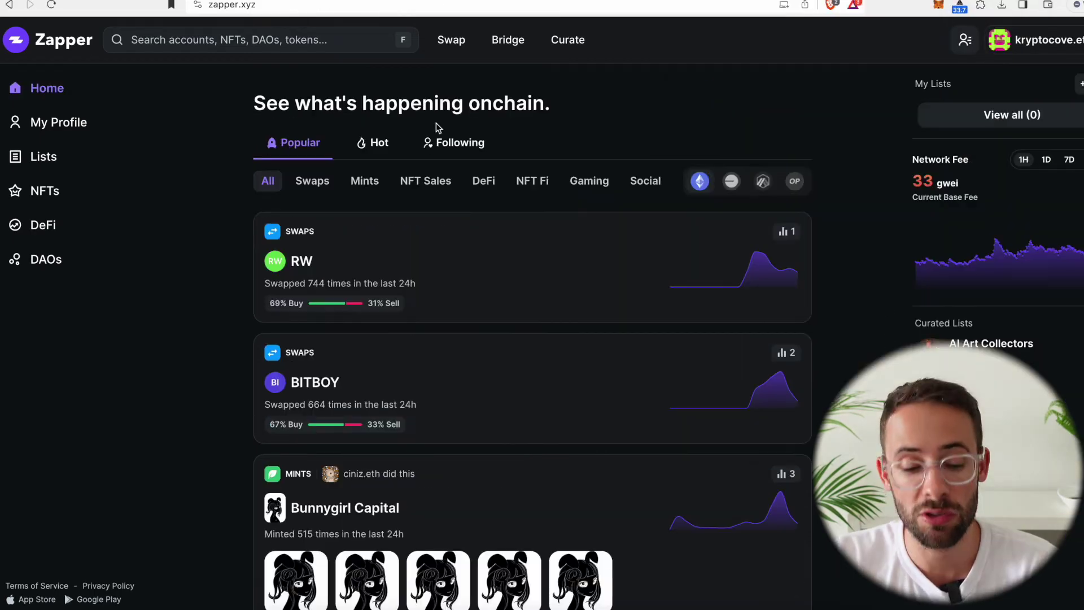
Return Home, scroll through the Following feed, then open the Ethereum NFT explorer
click(59, 89)
click(477, 148)
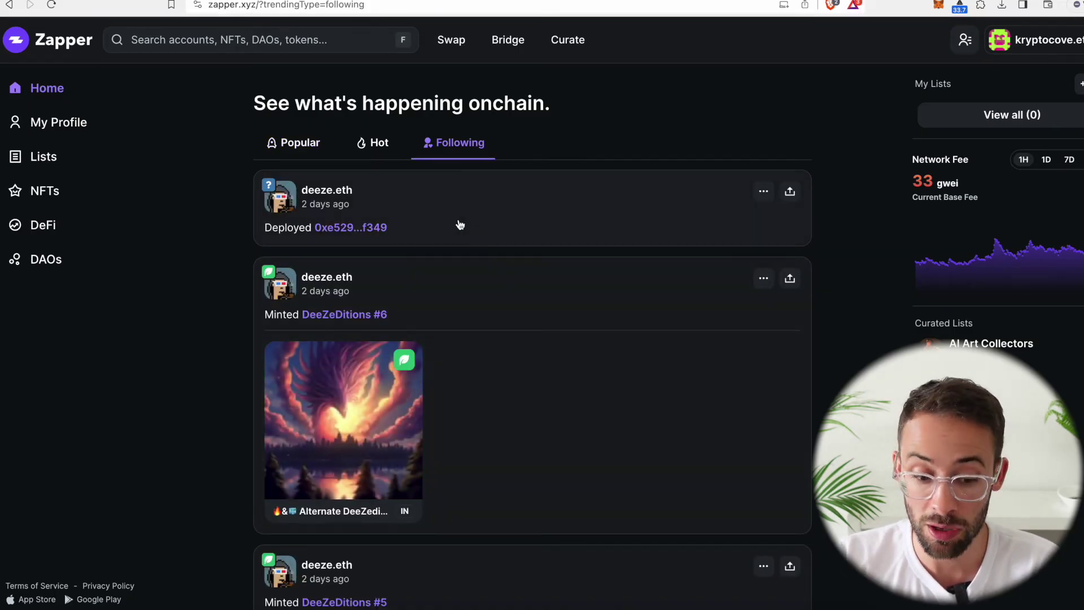
scroll(506, 388, down, 1)
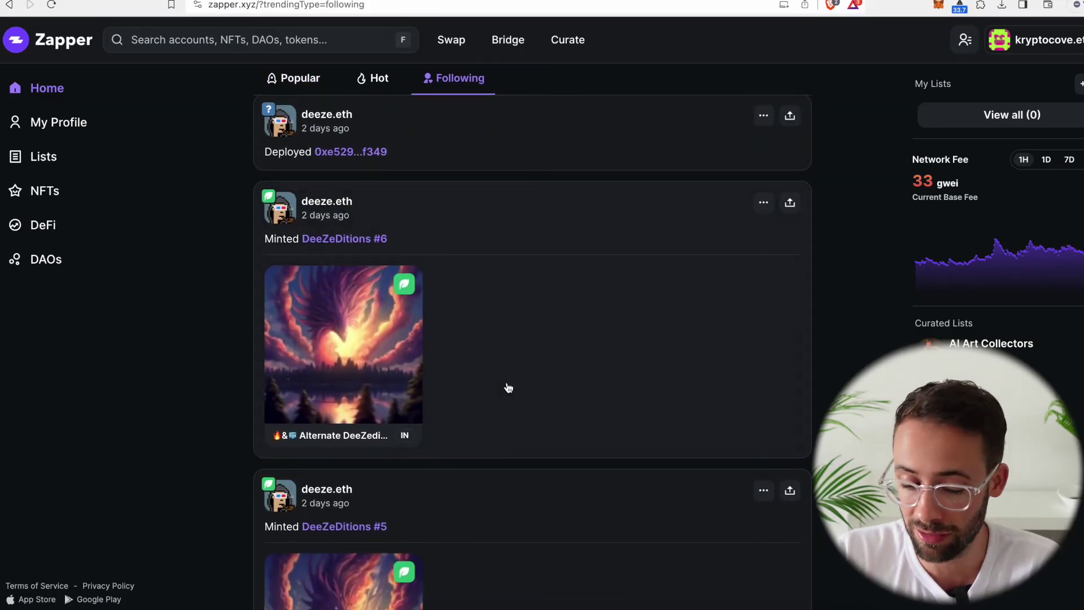
scroll(511, 406, up, 1)
scroll(515, 435, down, 2)
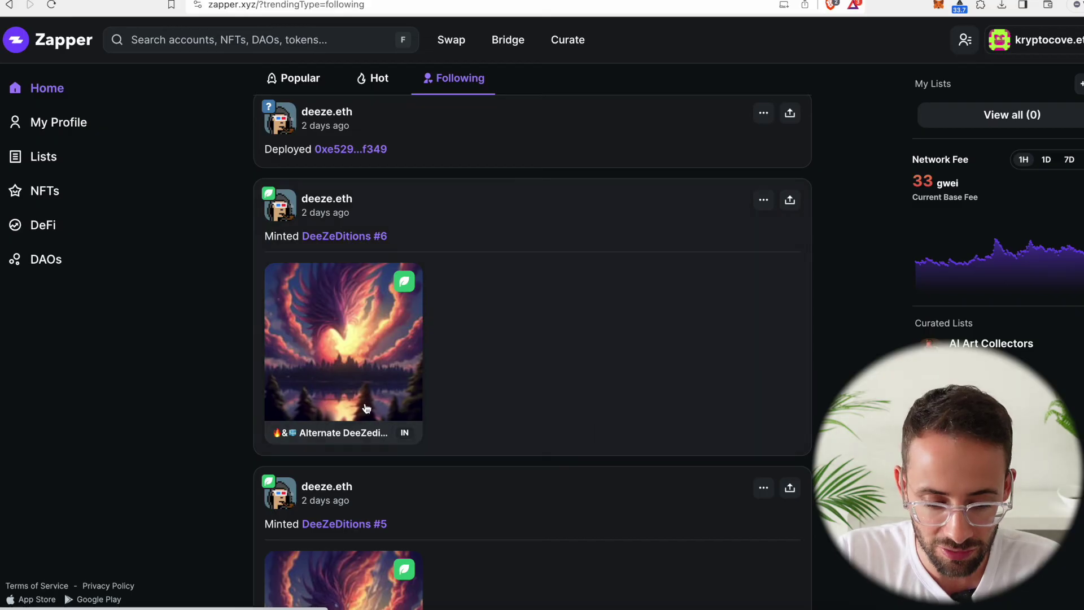
scroll(374, 323, down, 5)
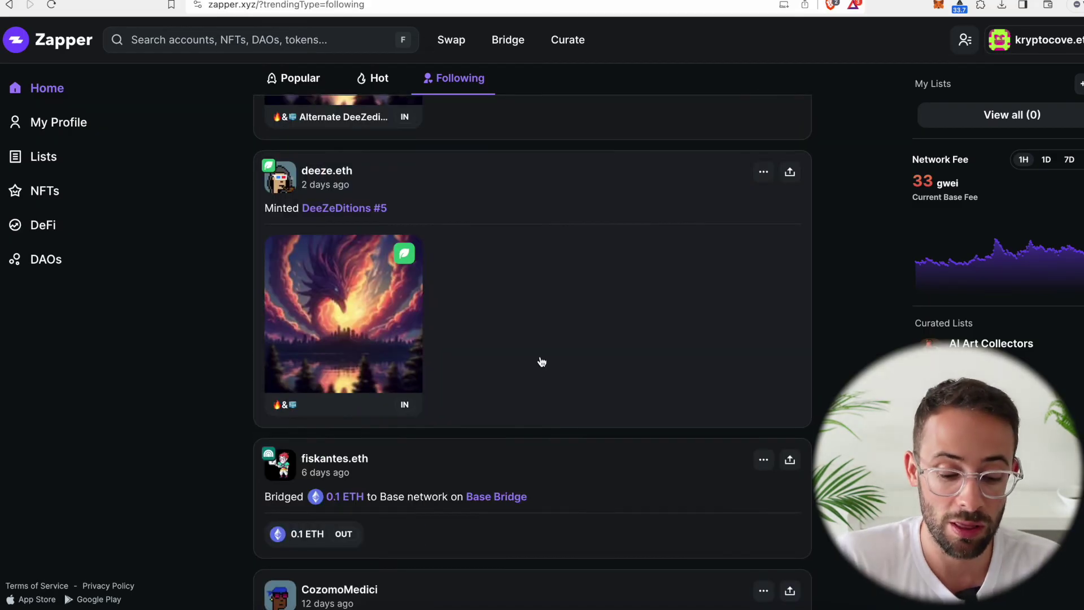
scroll(541, 361, down, 1)
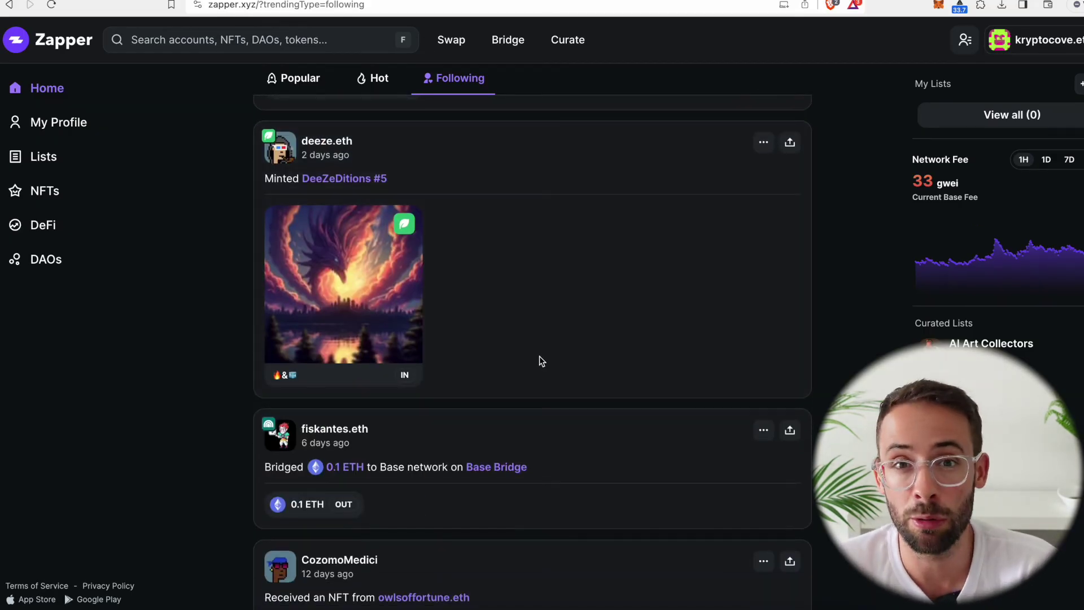
scroll(541, 361, down, 6)
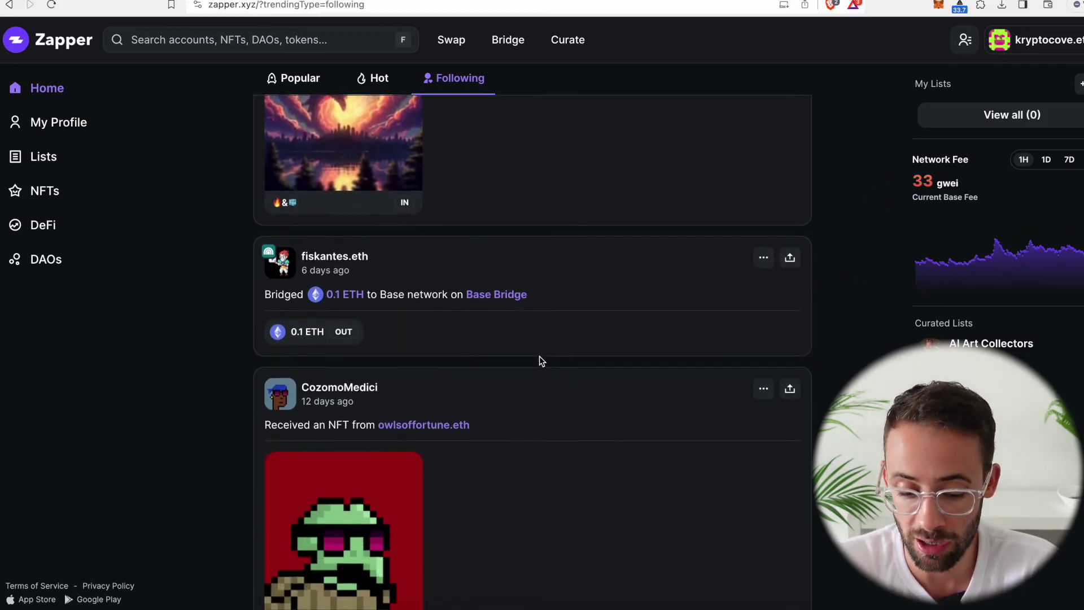
scroll(541, 361, down, 3)
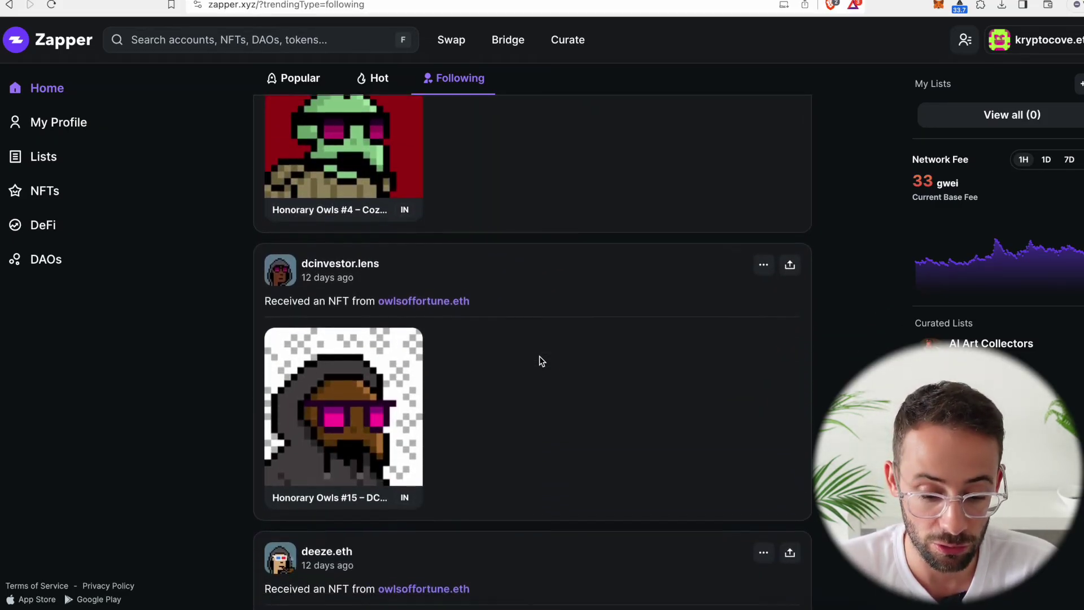
click(44, 191)
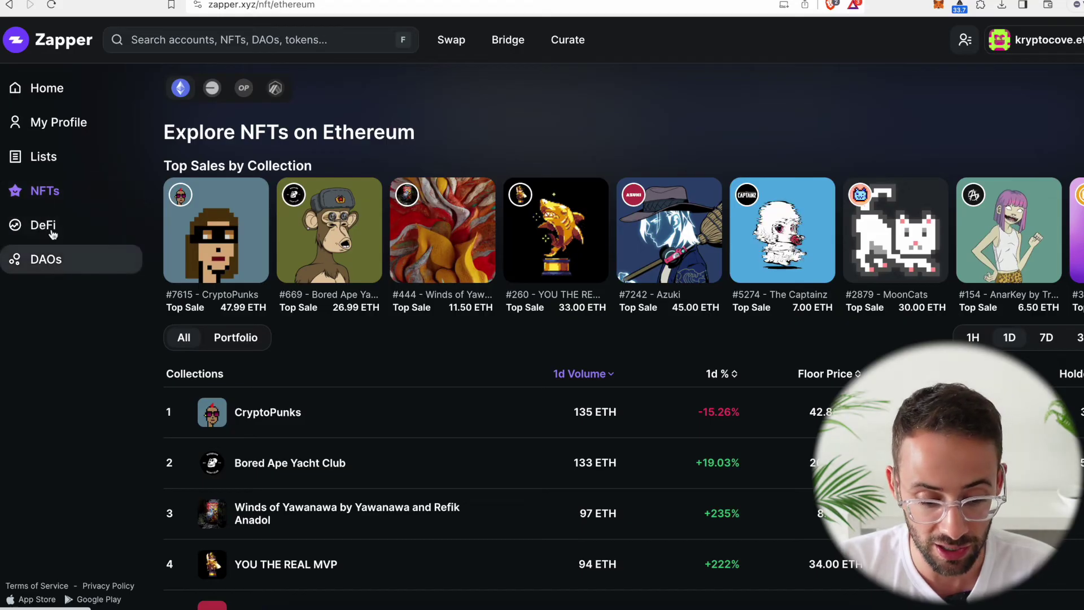
Scroll the NFT collection rankings, browse Explore DeFi's rankings, then open the DAOs directory
scroll(317, 417, down, 3)
scroll(319, 418, up, 1)
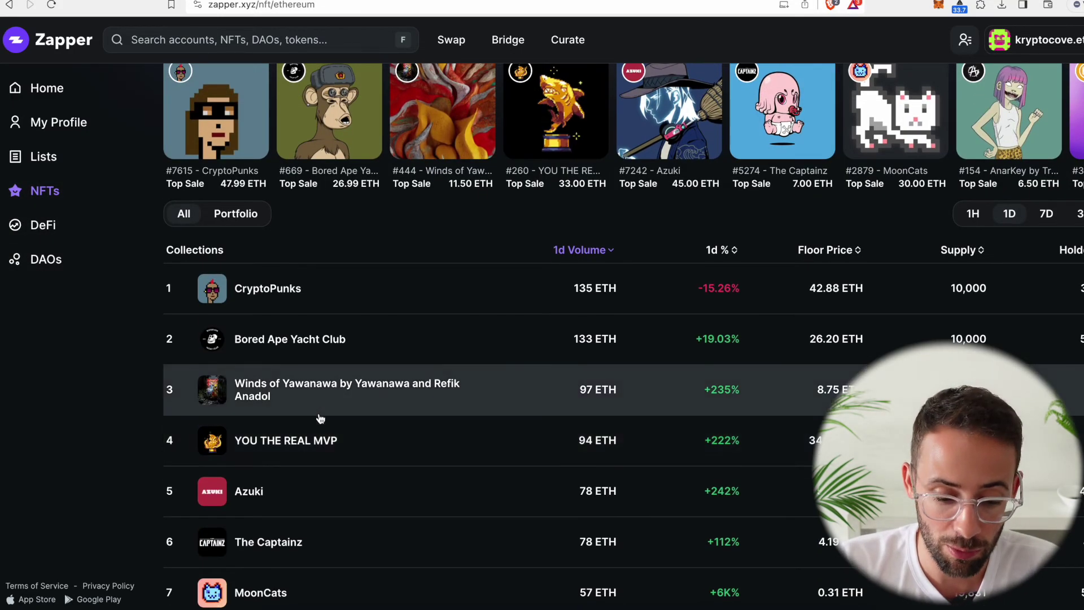
scroll(318, 416, down, 2)
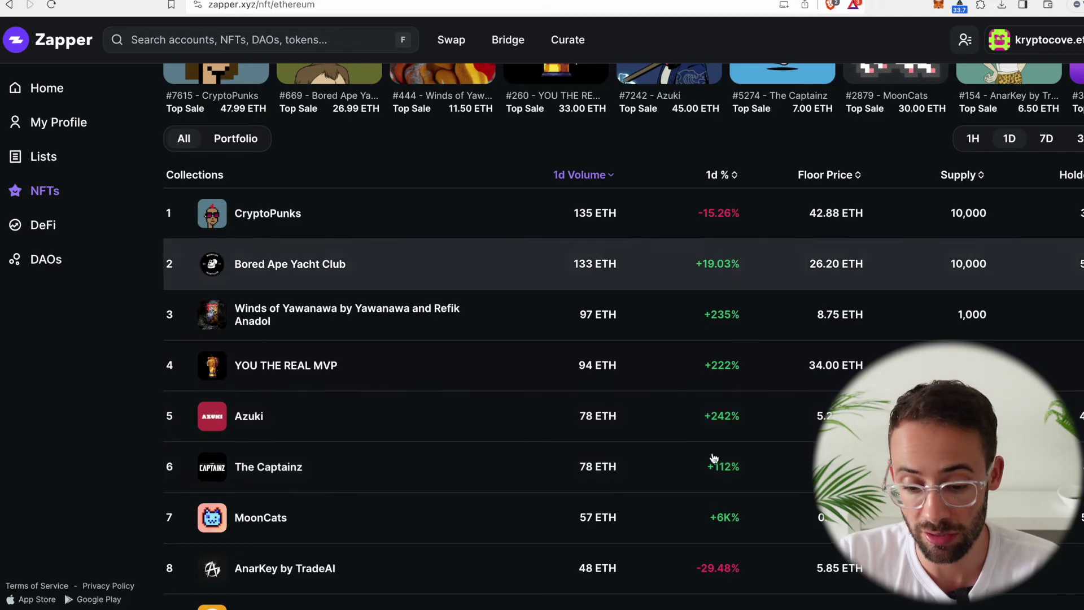
click(43, 225)
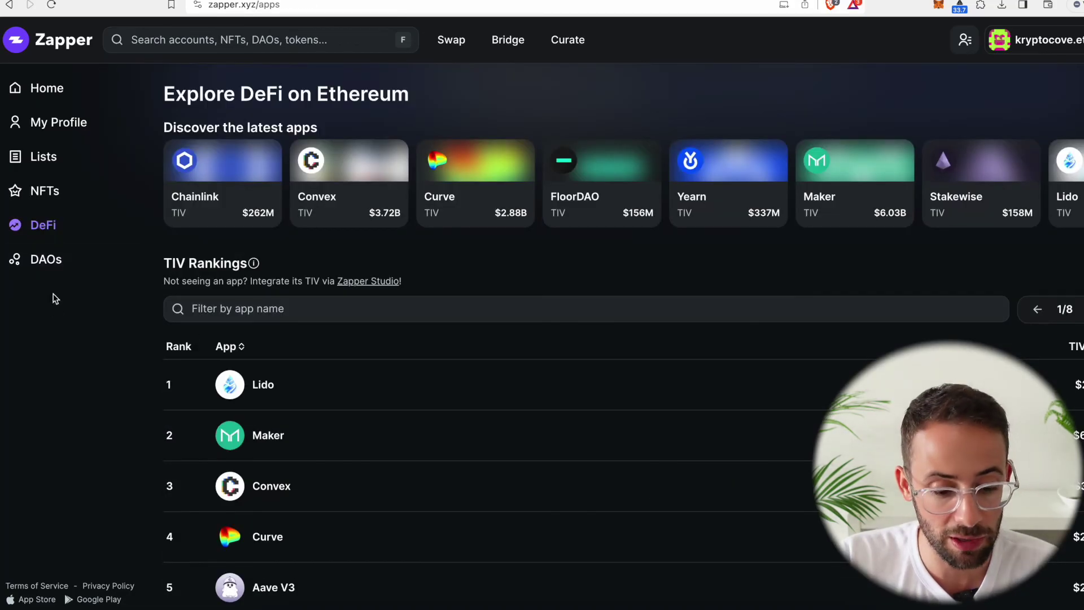
scroll(396, 328, down, 2)
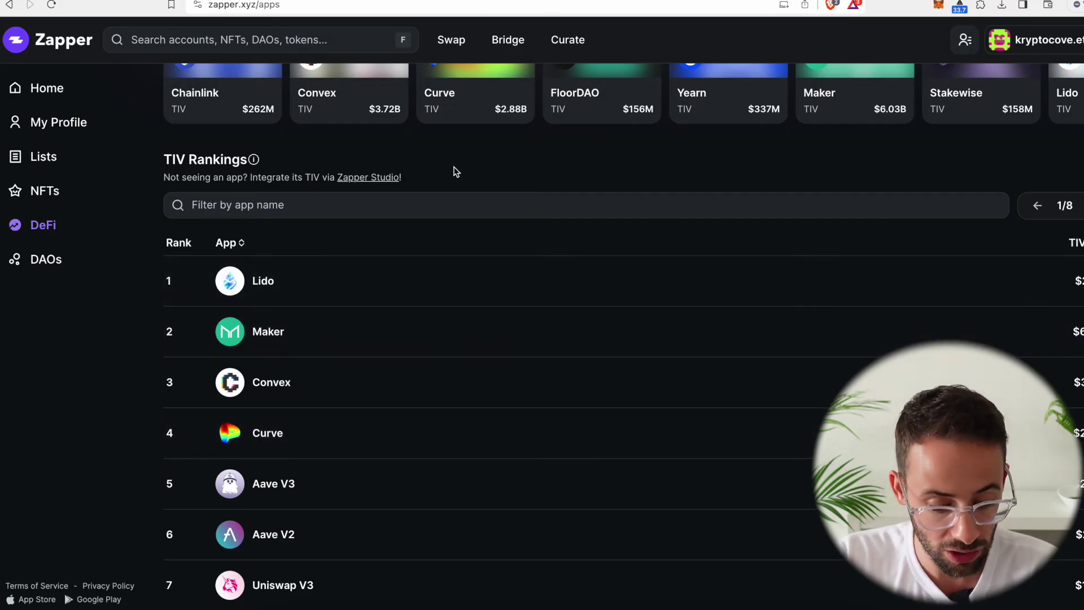
click(45, 260)
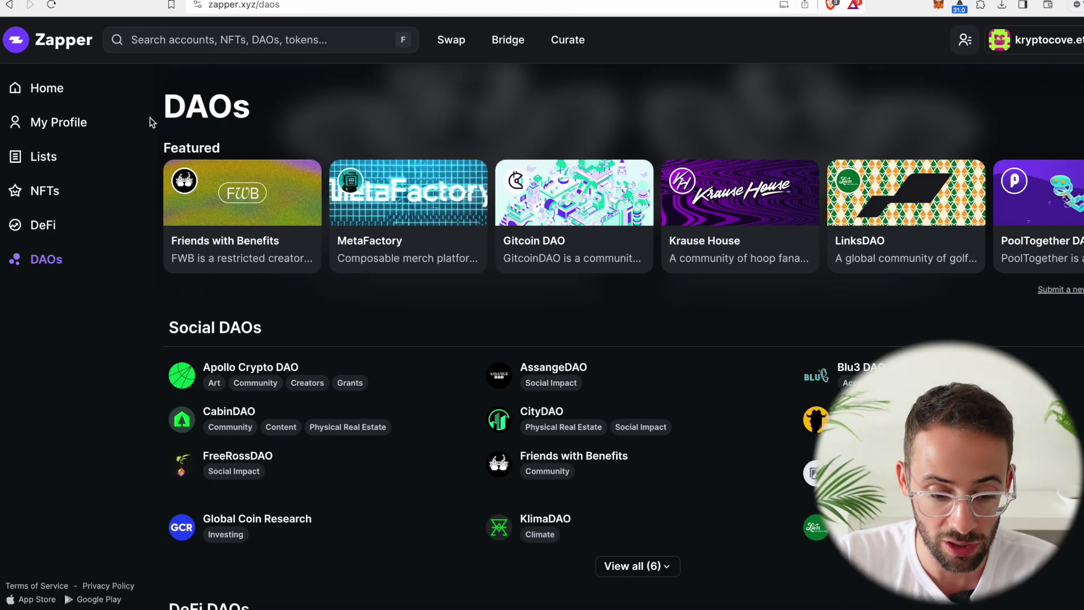
Scroll down through the DAO categories in the DAOs directory
scroll(318, 320, down, 6)
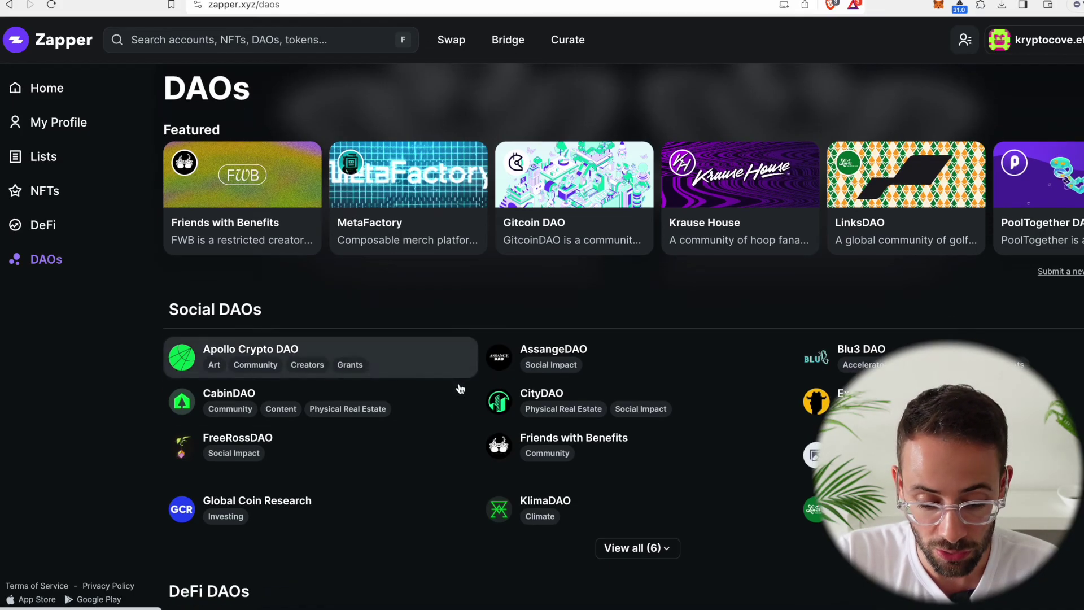
scroll(431, 315, down, 4)
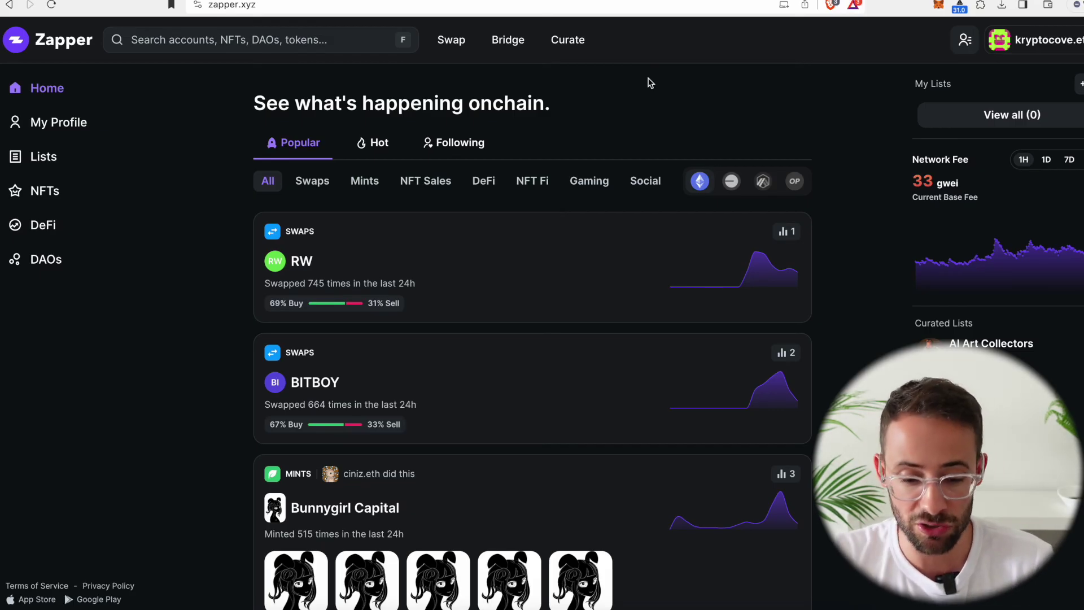
Browse MetaMask's network list without switching, then view the profile Portfolio showing $85.31 net worth
click(939, 7)
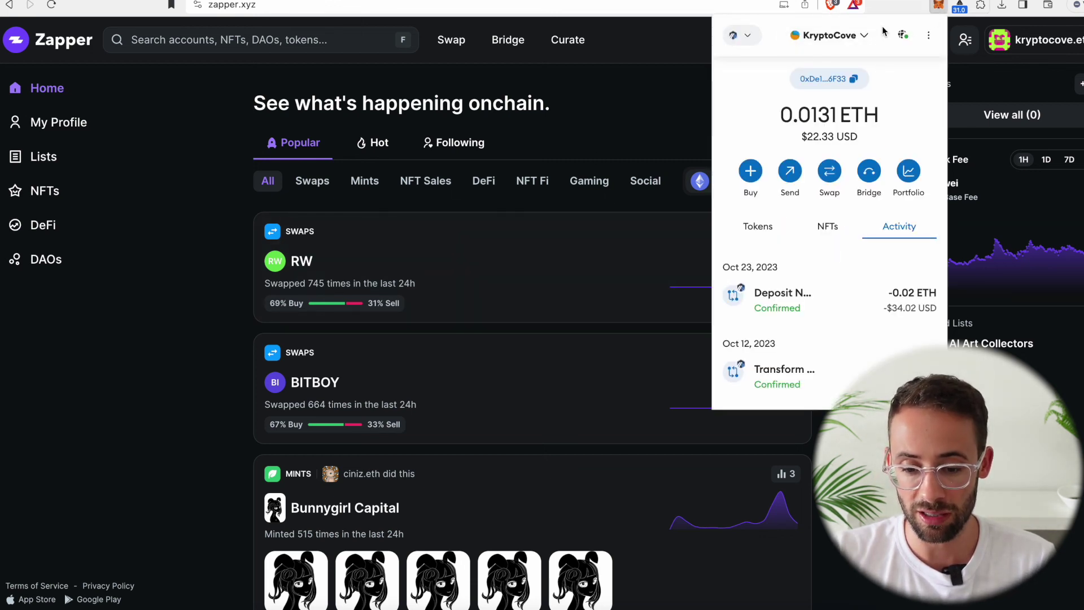
click(760, 41)
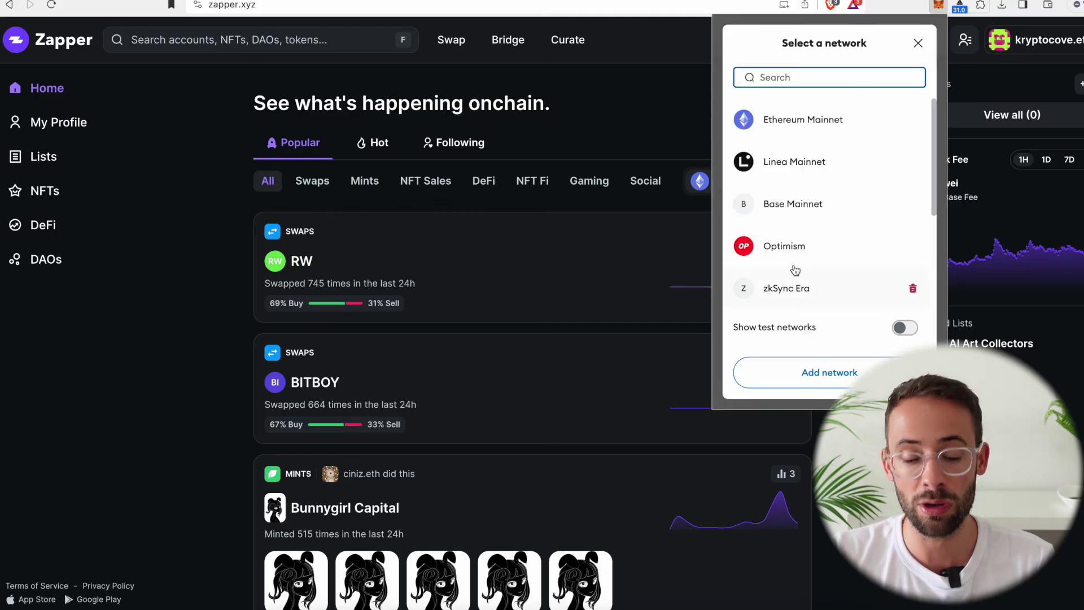
scroll(838, 169, down, 2)
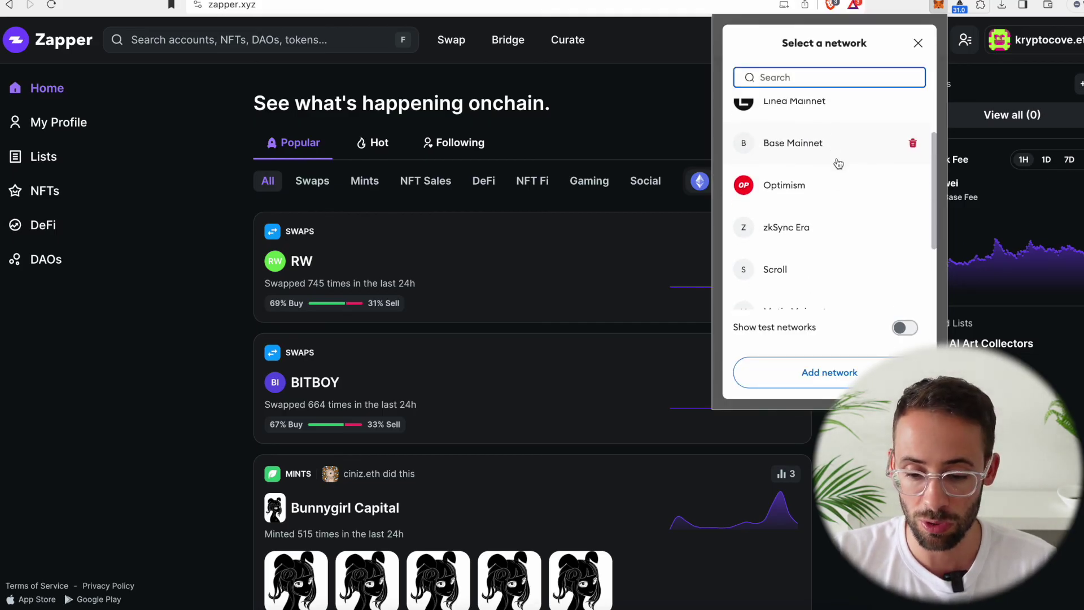
scroll(839, 163, up, 2)
click(918, 44)
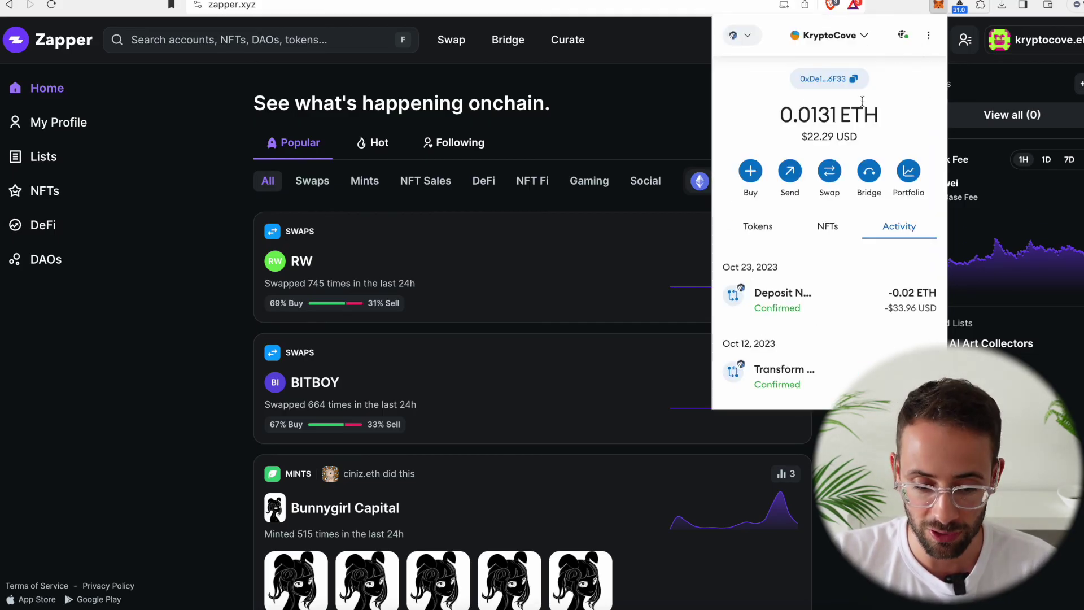
click(663, 115)
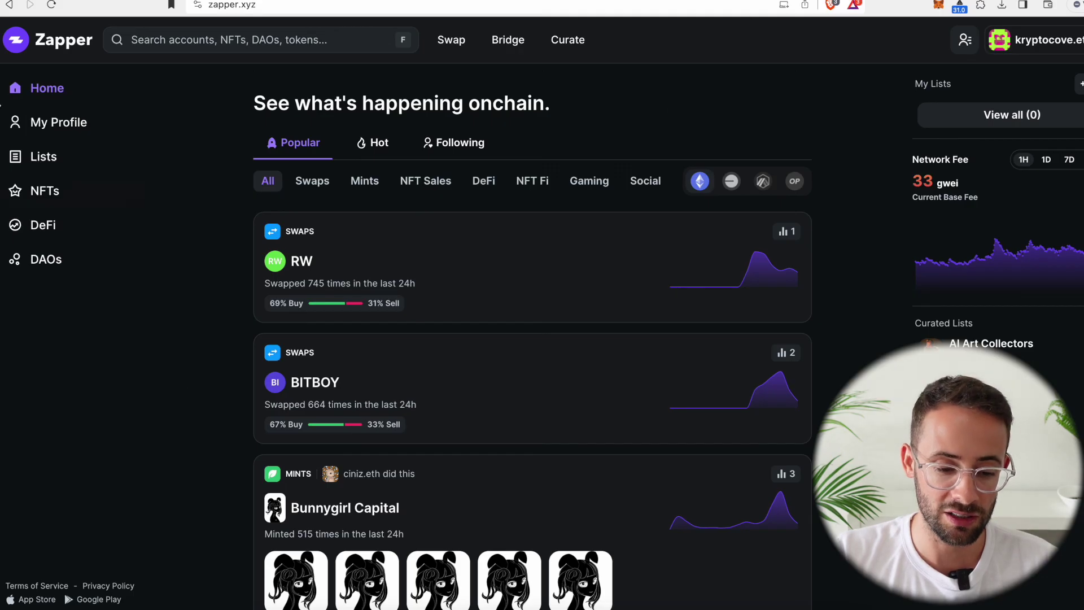
click(53, 122)
click(287, 271)
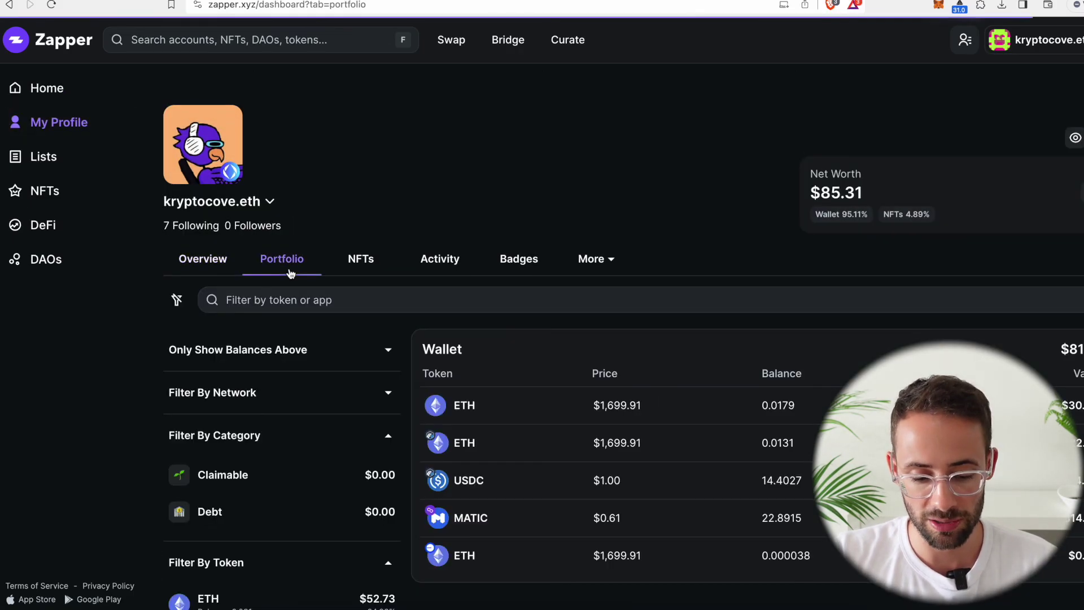